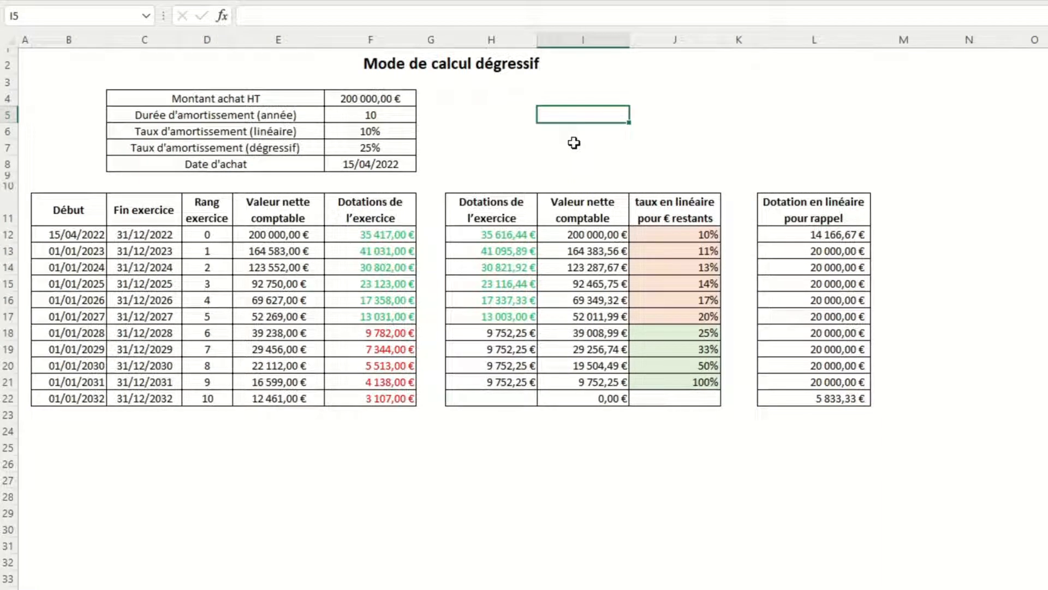
- Examine the AMORDEGRC formula in F12 and compare the declining-balance depreciation columns F and H with the linear column L
double_click(337, 234)
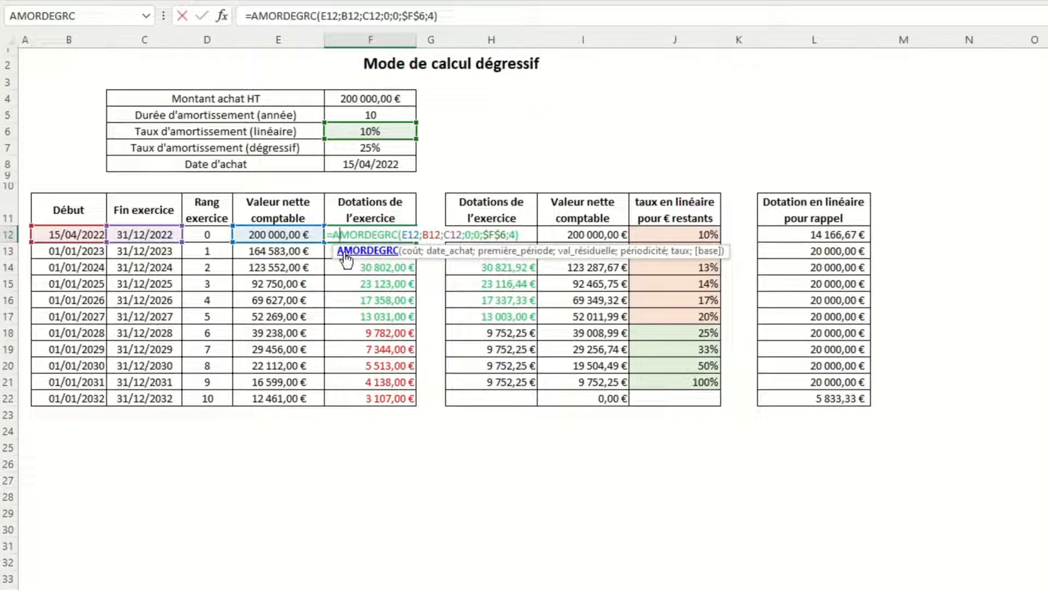
left_click(456, 160)
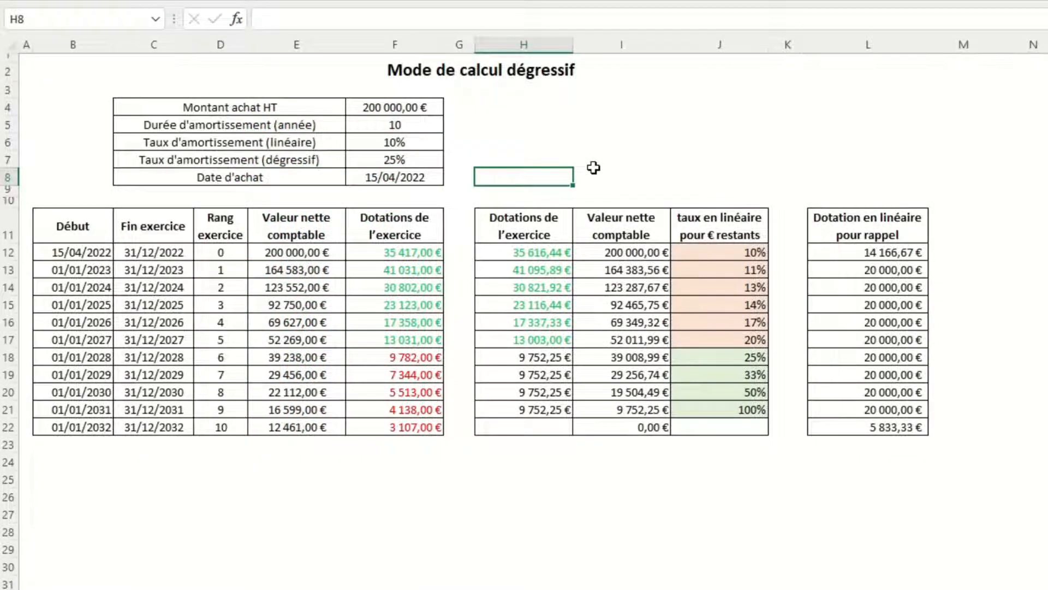
left_click(420, 243)
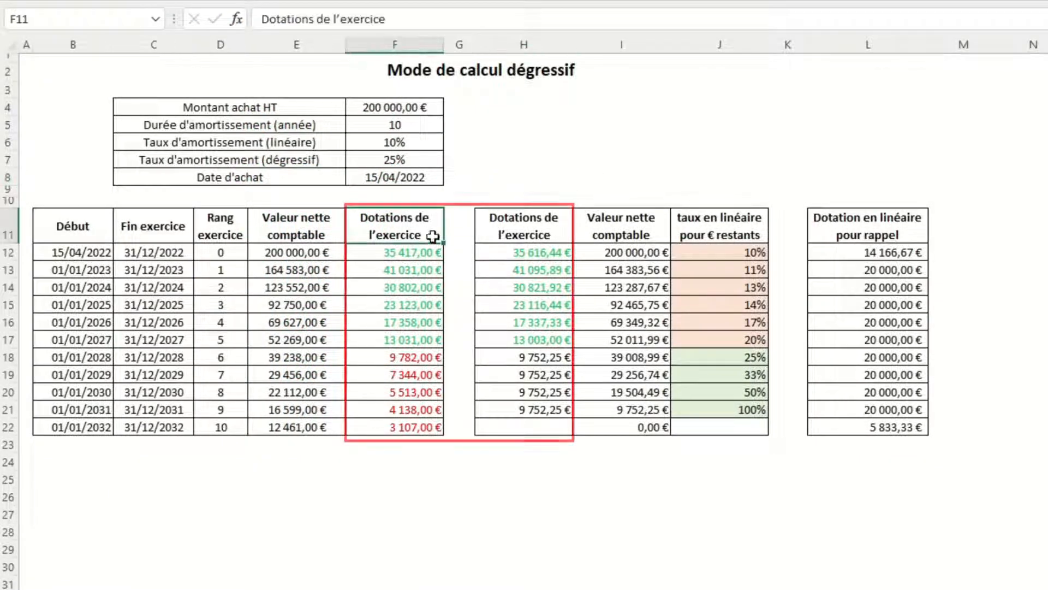
left_click(489, 211)
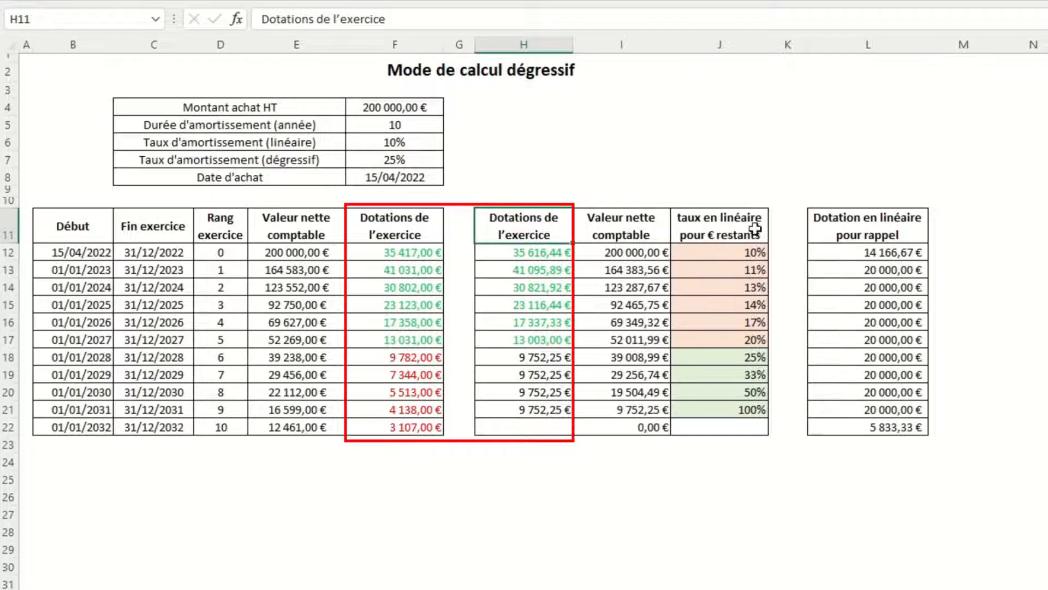
left_click(835, 227)
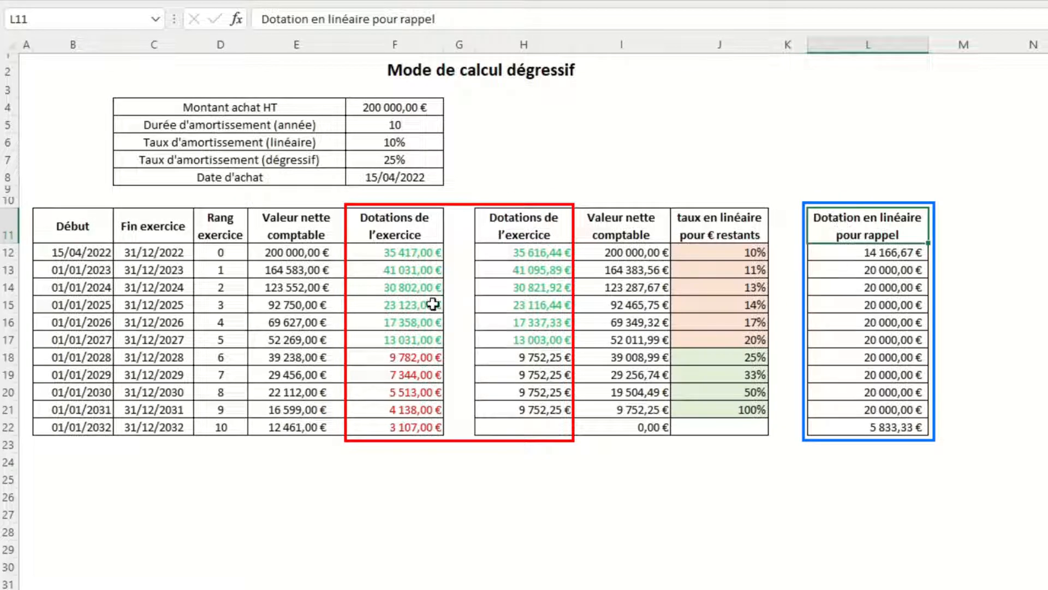
left_click_drag(410, 257, 431, 322)
left_click_drag(534, 257, 536, 325)
left_click_drag(536, 390, 536, 423)
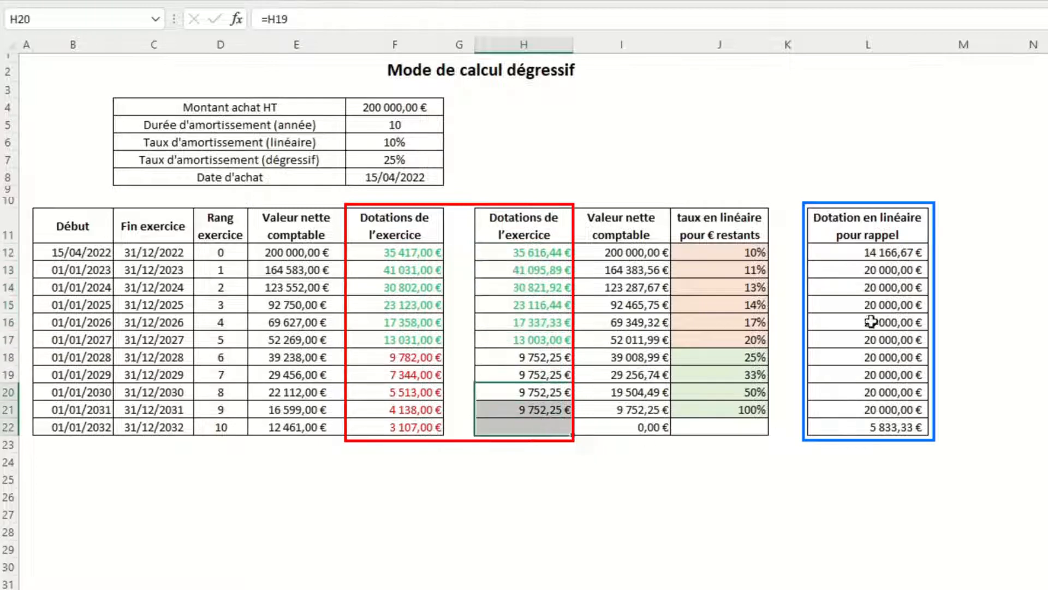
left_click_drag(872, 269, 873, 411)
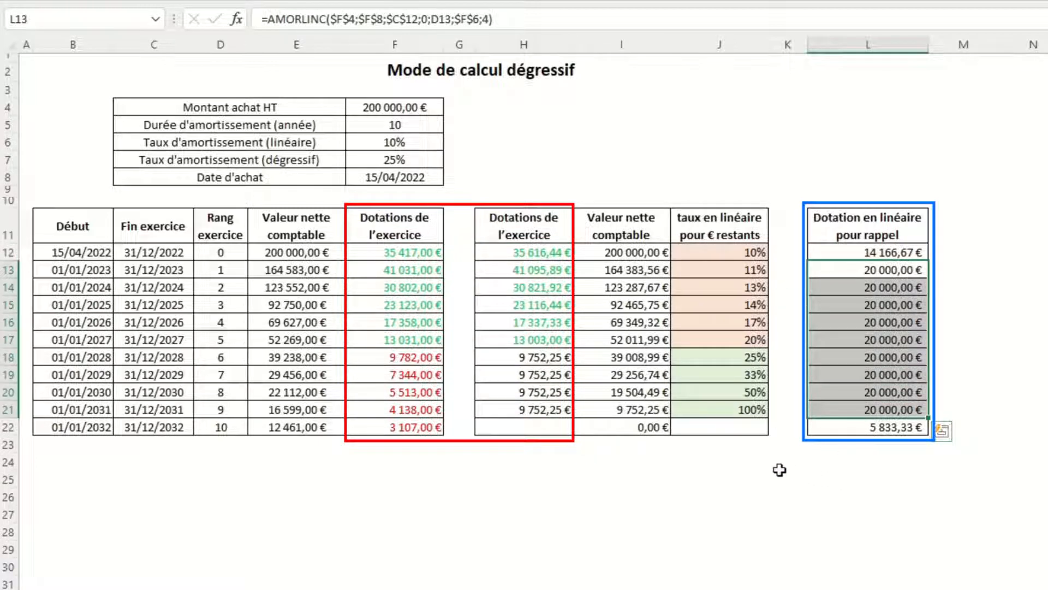
left_click(534, 171)
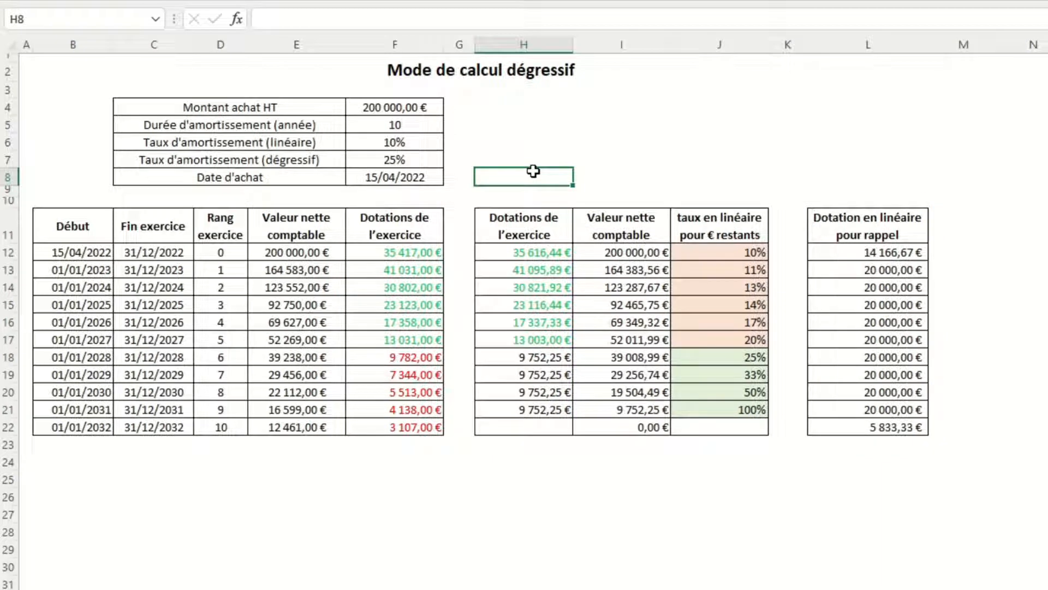
- Review the AMORDEGRC formula behind the first year's depreciation in F12, leaving it as it is
double_click(361, 253)
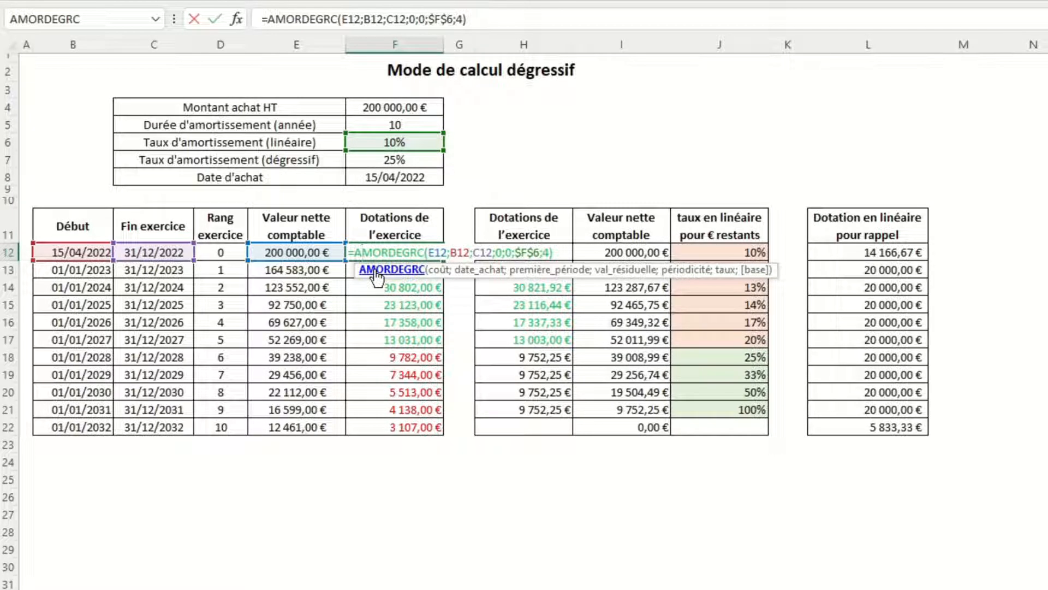
key("Return")
left_click(530, 161)
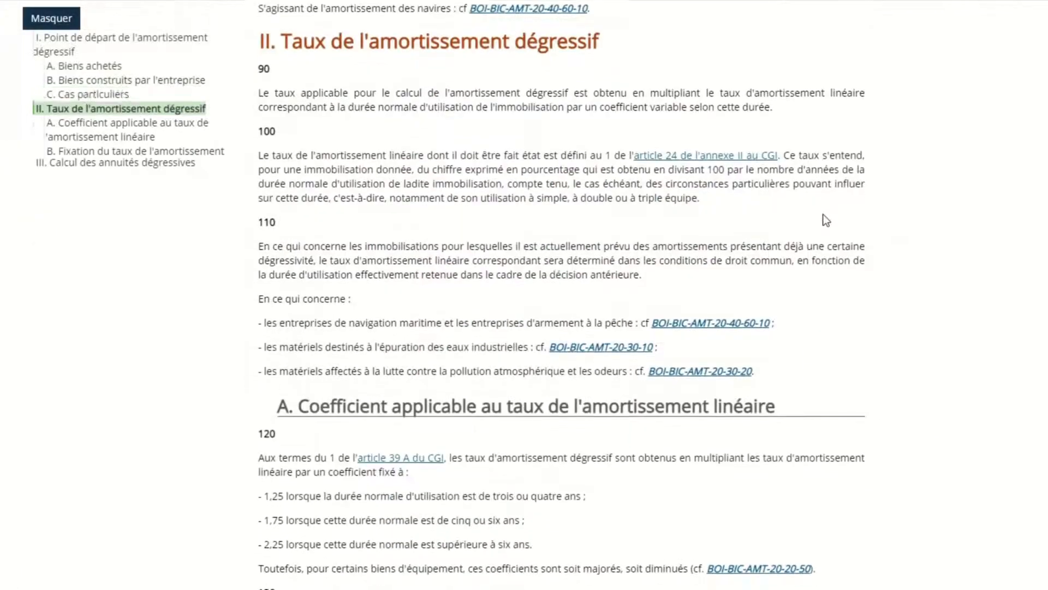
- Read the tax guidance web page on declining-balance rates and the coefficients applicable to the linear rate
scroll(826, 220, "down", 7)
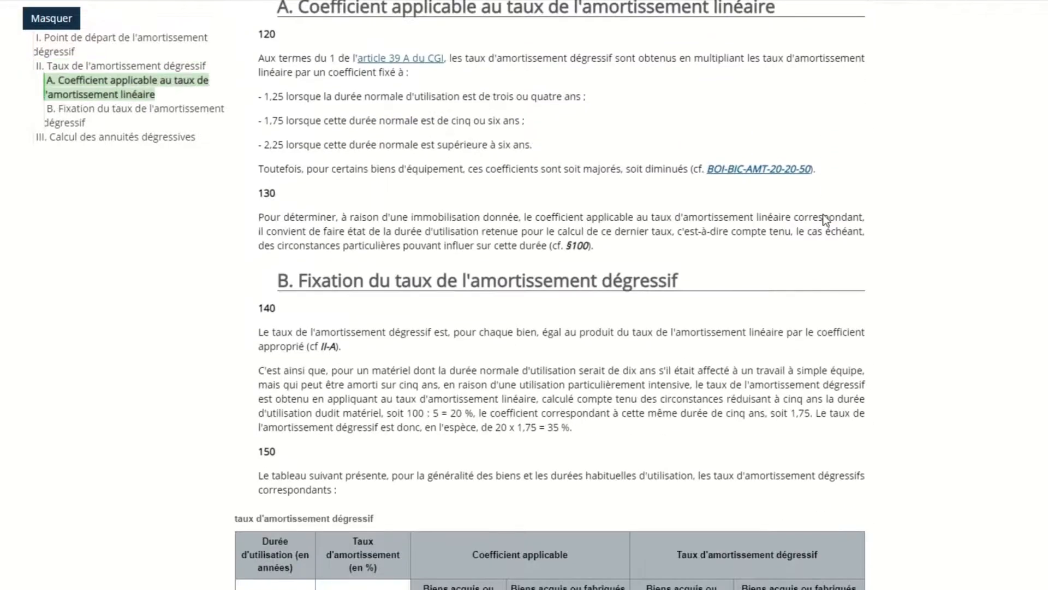
scroll(826, 220, "down", 7)
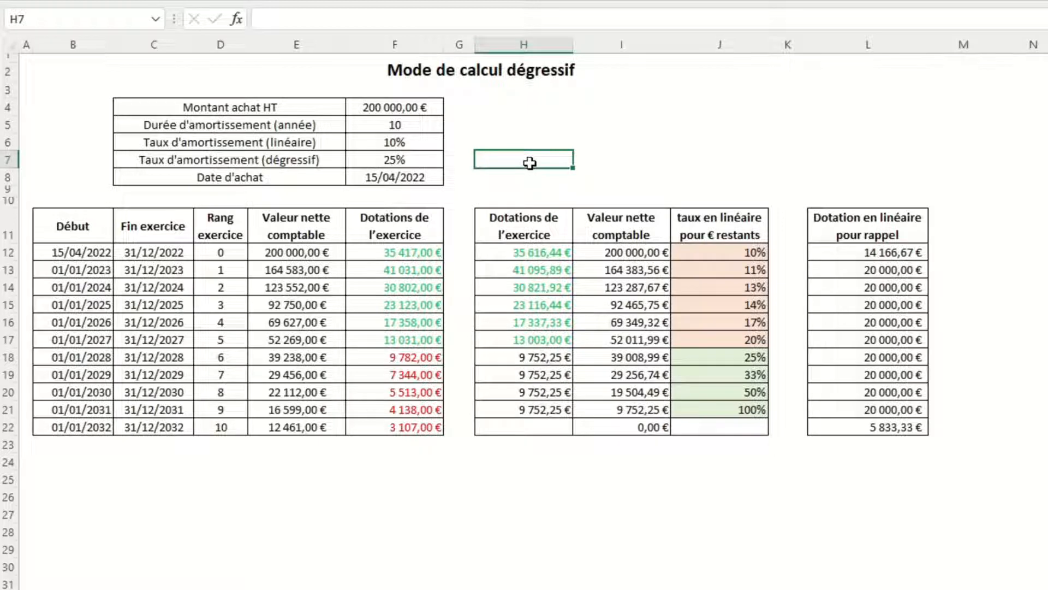
- Go through the manually built depreciation formulas year by year, from H13 down to H21
left_click(511, 263)
left_click(511, 287)
left_click(511, 305)
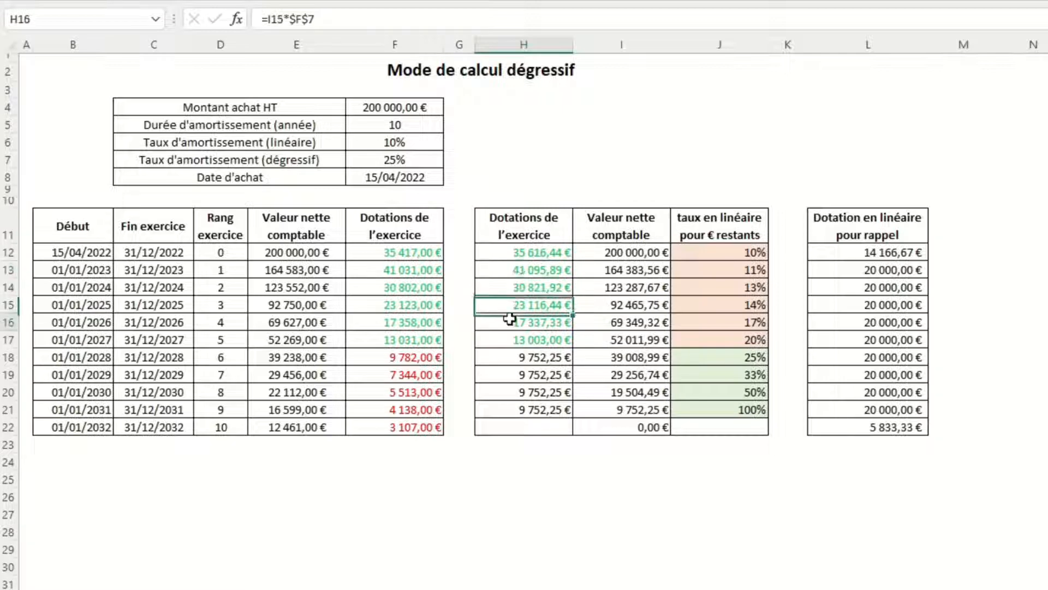
left_click(510, 322)
left_click(509, 335)
left_click(495, 361)
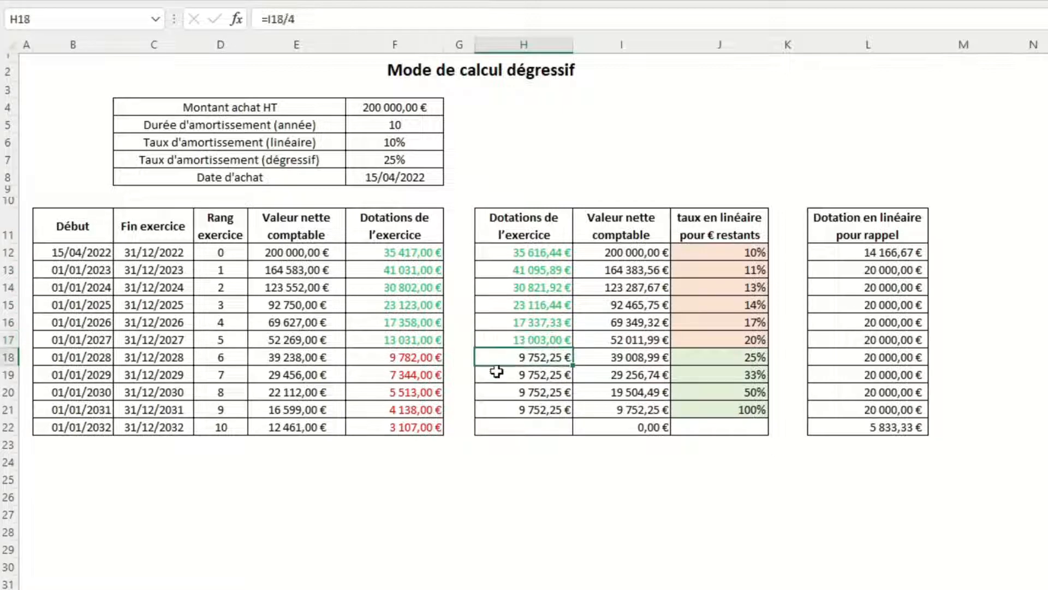
left_click(494, 377)
left_click(494, 392)
left_click(494, 410)
- Try extending the net book value and depreciation formulas from E22:F22 down past row 31, and undo the fill
left_click_drag(324, 426, 579, 546)
left_click(595, 561)
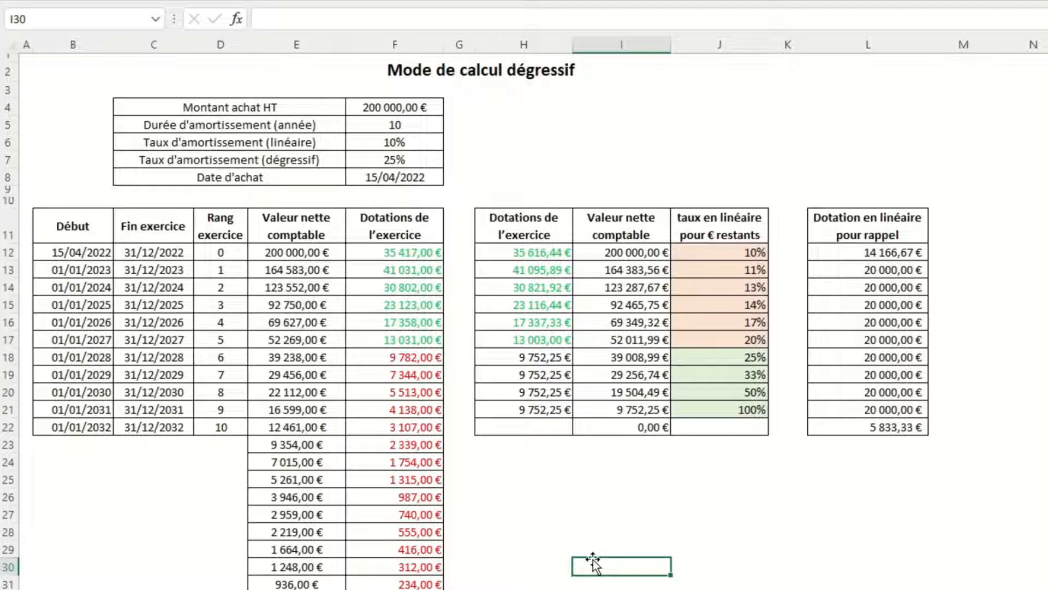
key("ctrl+z")
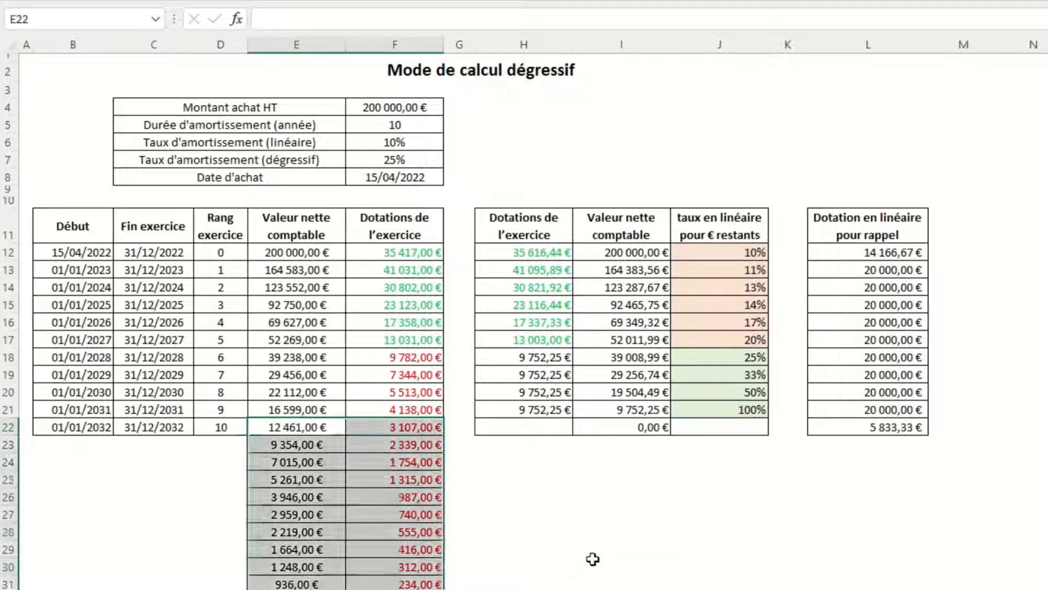
left_click(541, 465)
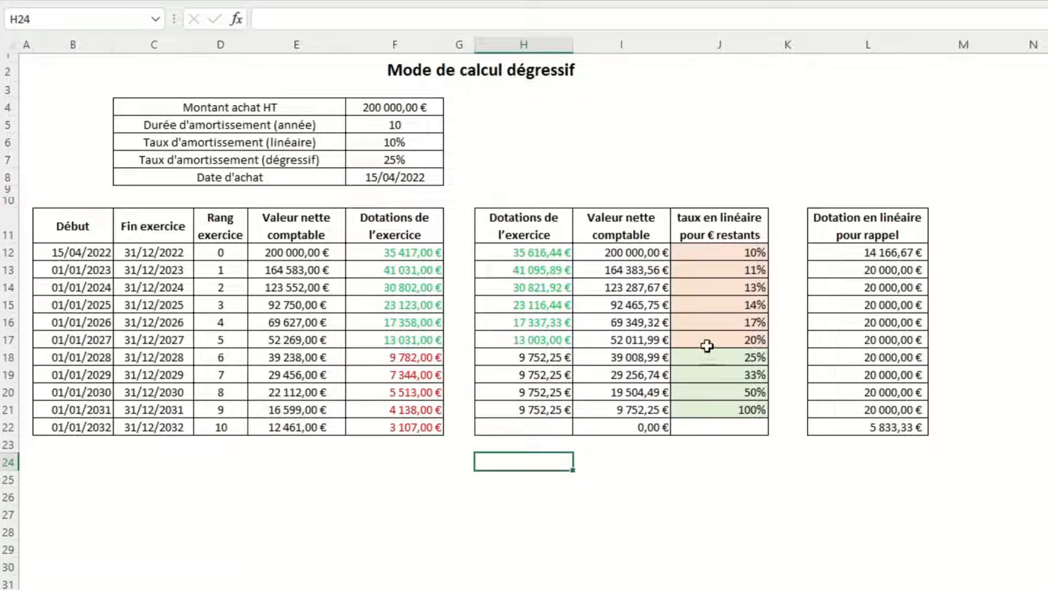
- Examine the remaining-years linear rates in J12:J21 and the manual depreciation formulas in H12, H13 and H14
left_click_drag(713, 254, 714, 403)
left_click(576, 491)
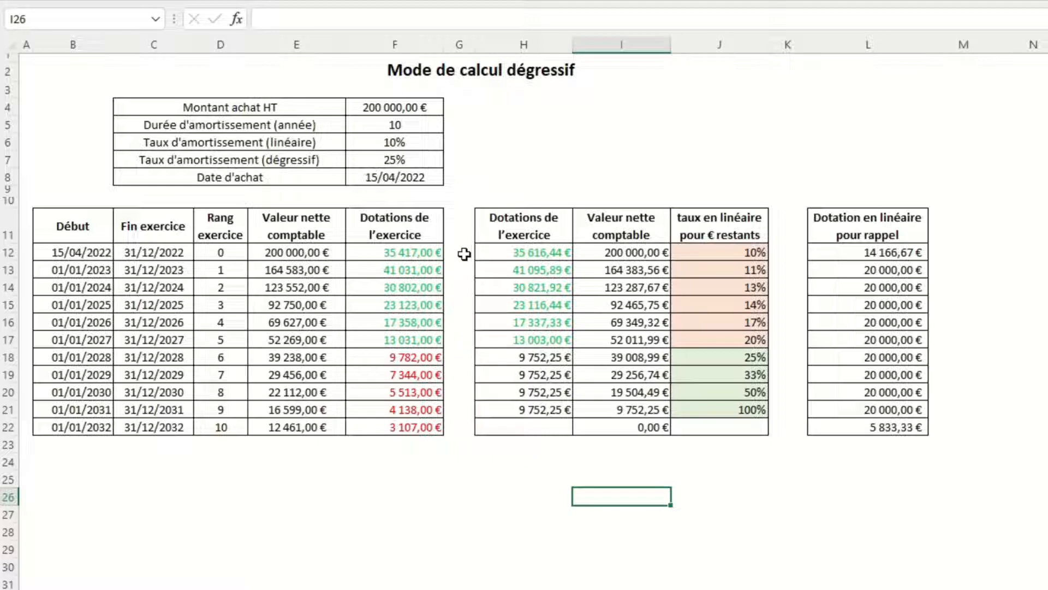
double_click(487, 250)
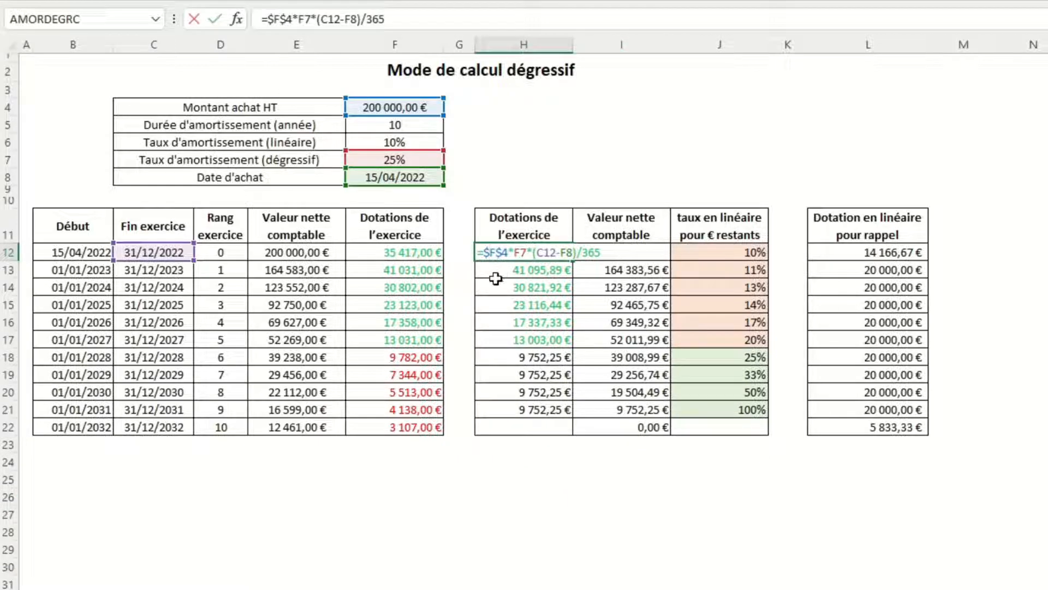
double_click(494, 272)
key("Return")
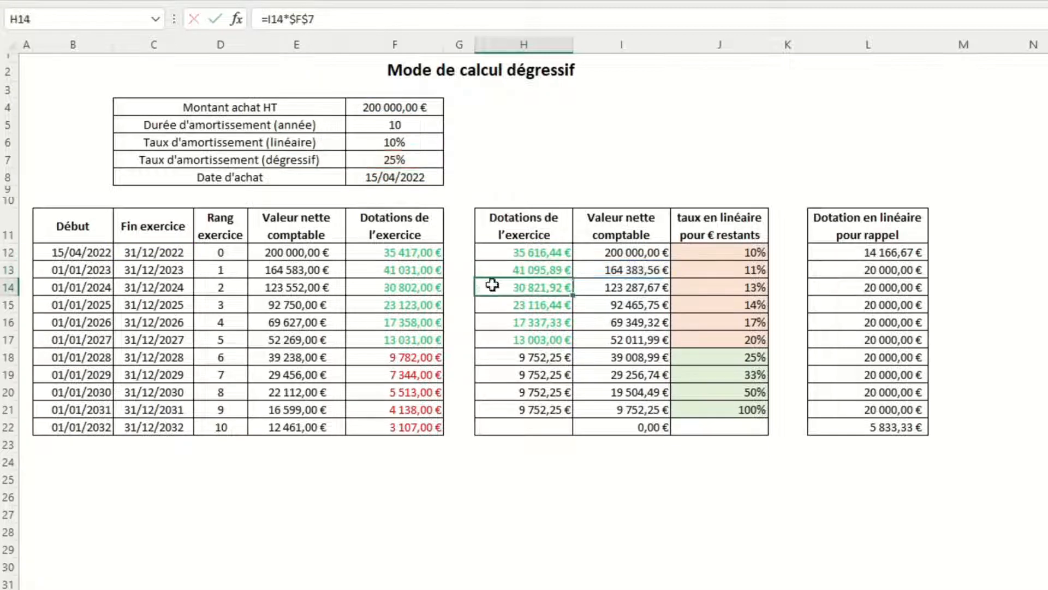
double_click(481, 286)
key("Return")
- Review the arguments of the AMORDEGRC function in F12 one by one, from Coût and Date_achat through Taux and Base
double_click(365, 254)
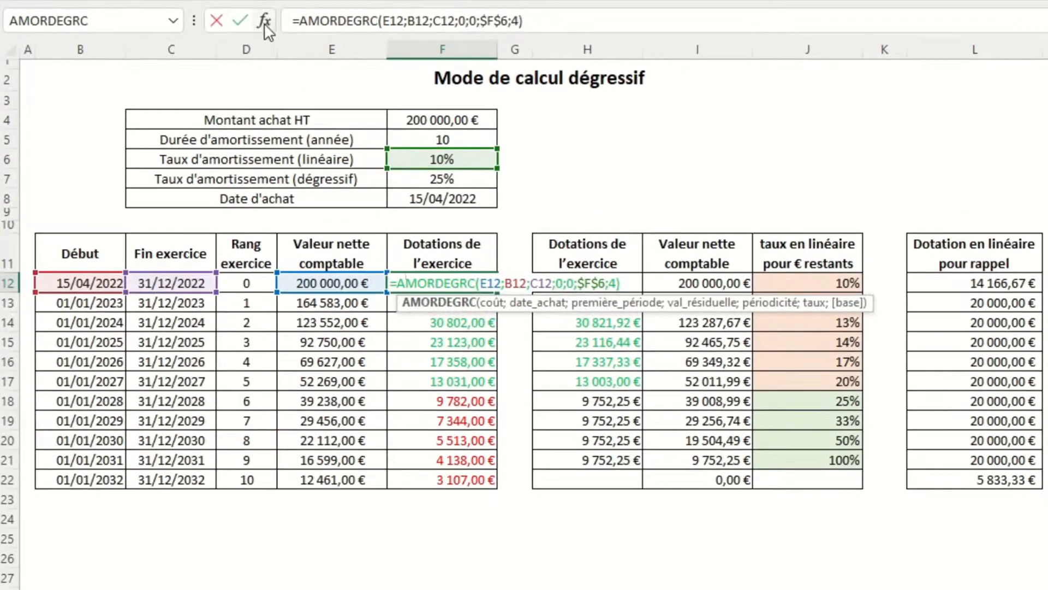
left_click(236, 19)
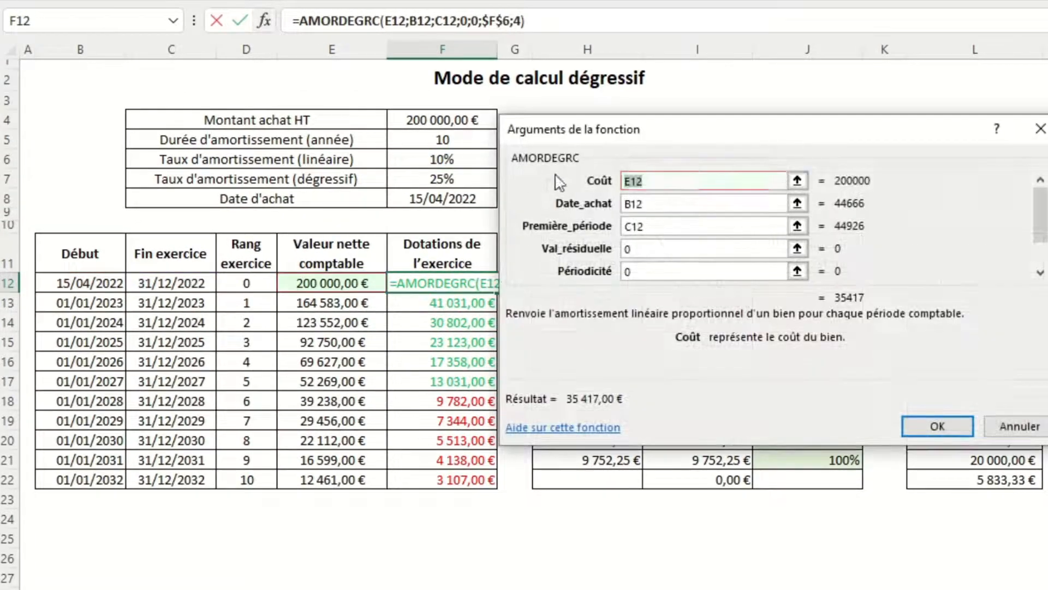
left_click(683, 204)
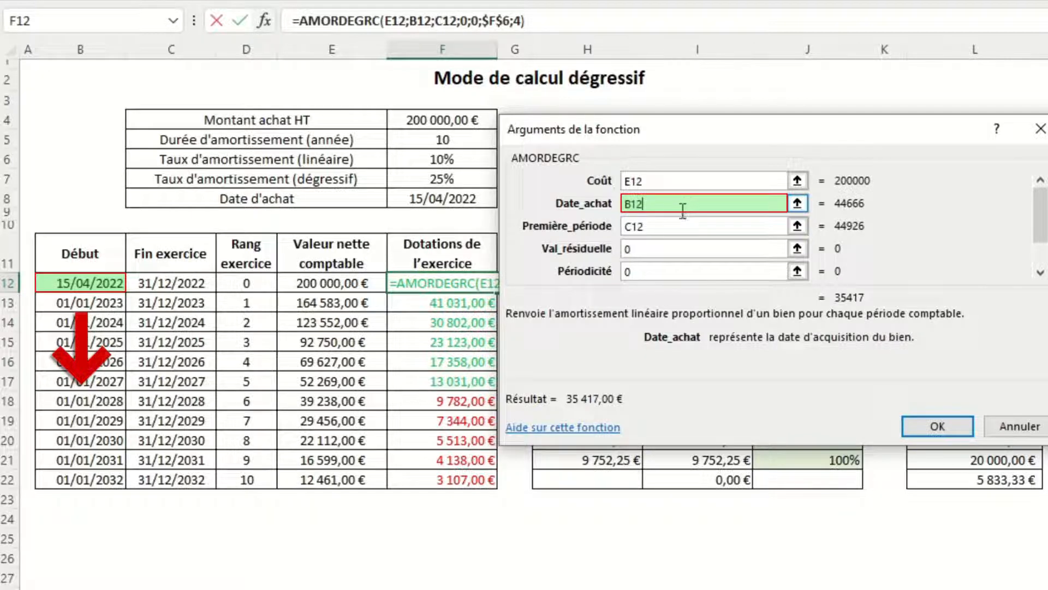
left_click(682, 226)
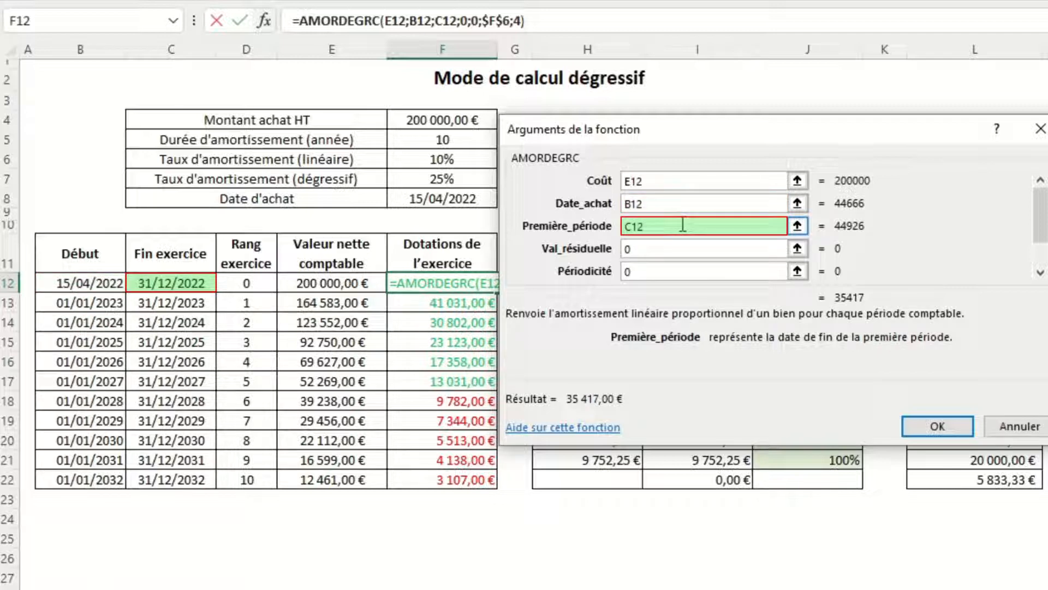
left_click(697, 248)
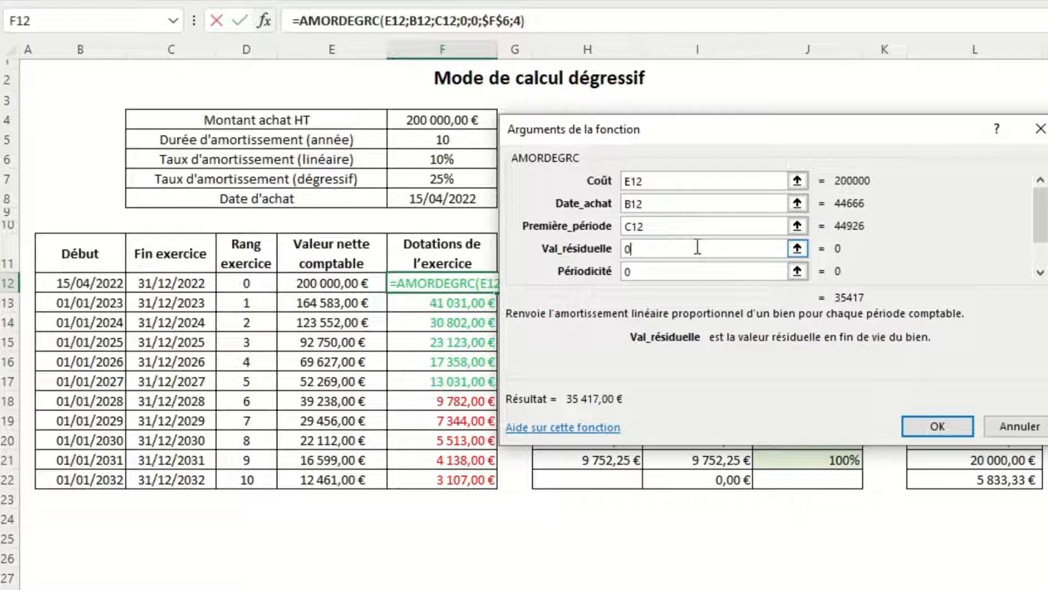
left_click(1041, 272)
left_click(1040, 272)
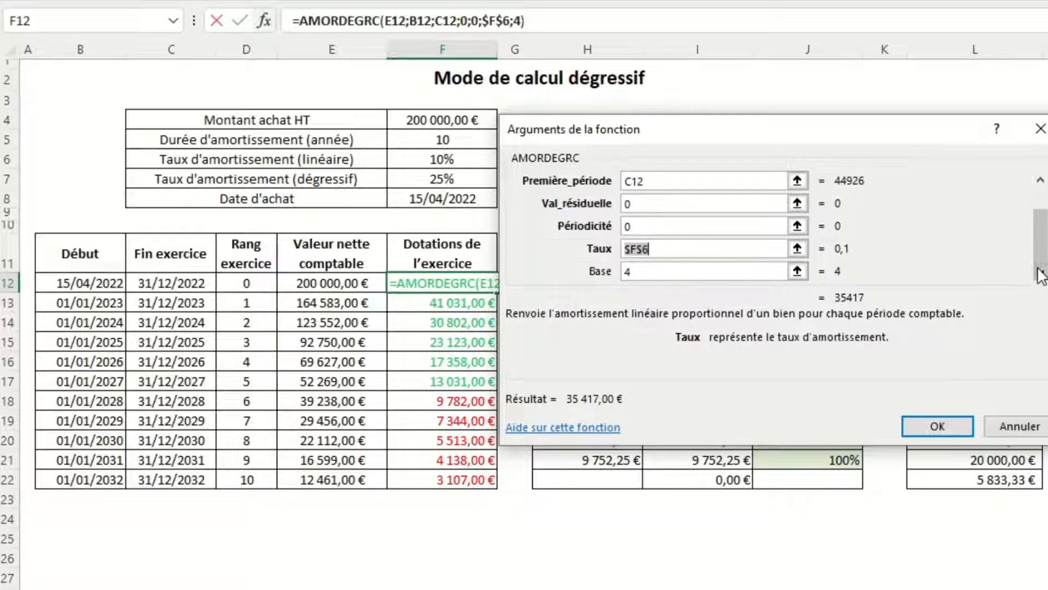
left_click(666, 228)
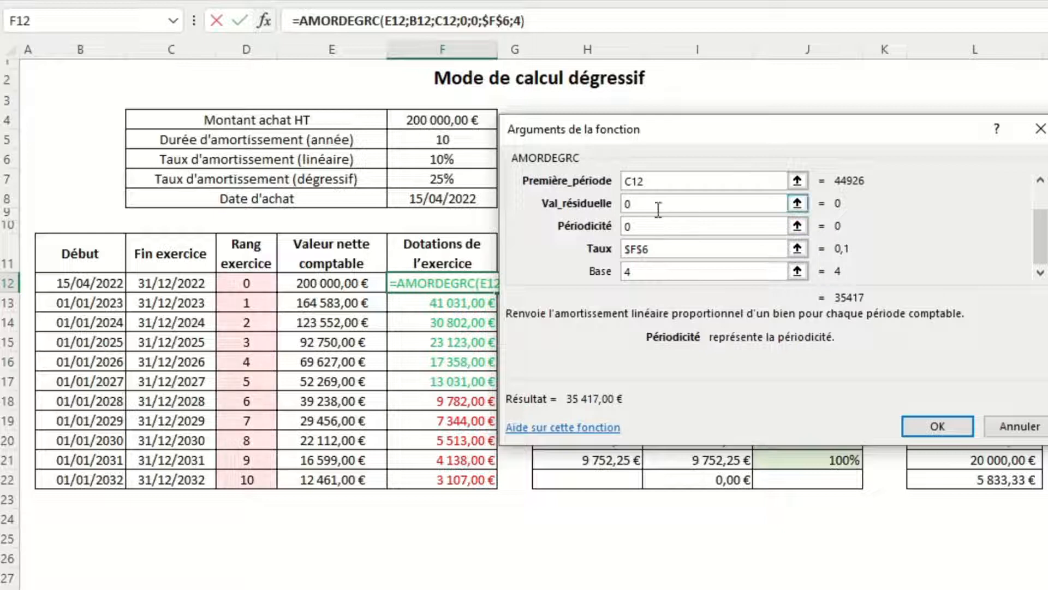
left_click(674, 248)
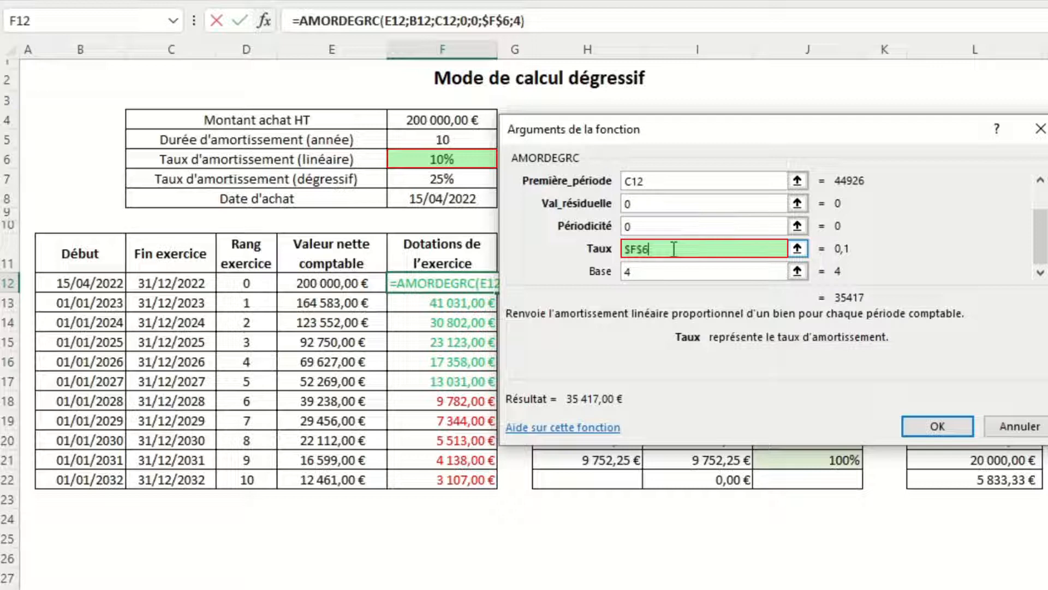
left_click(677, 271)
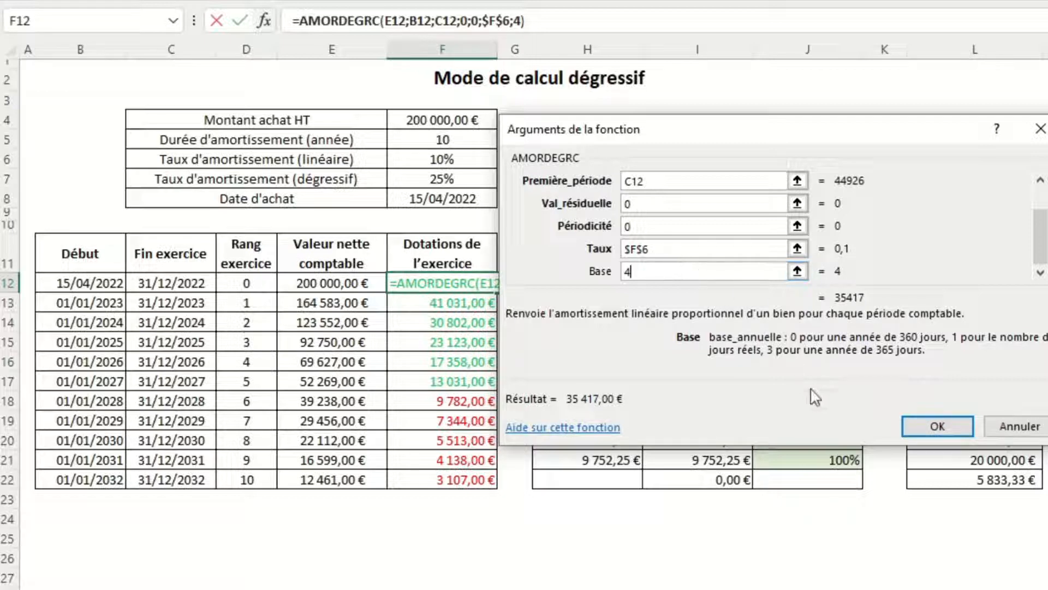
left_click(922, 426)
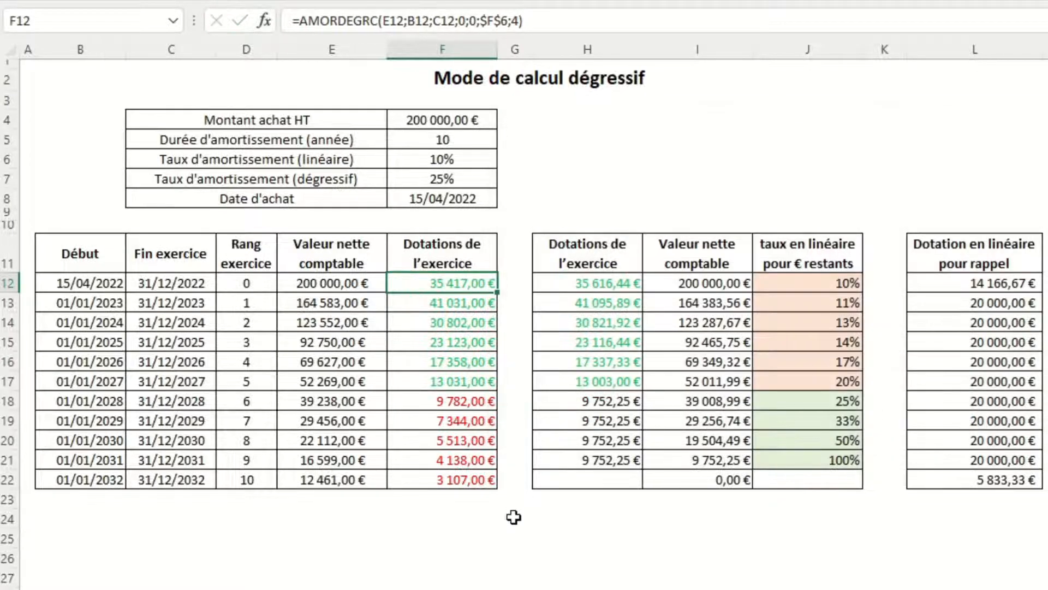
left_click(509, 561)
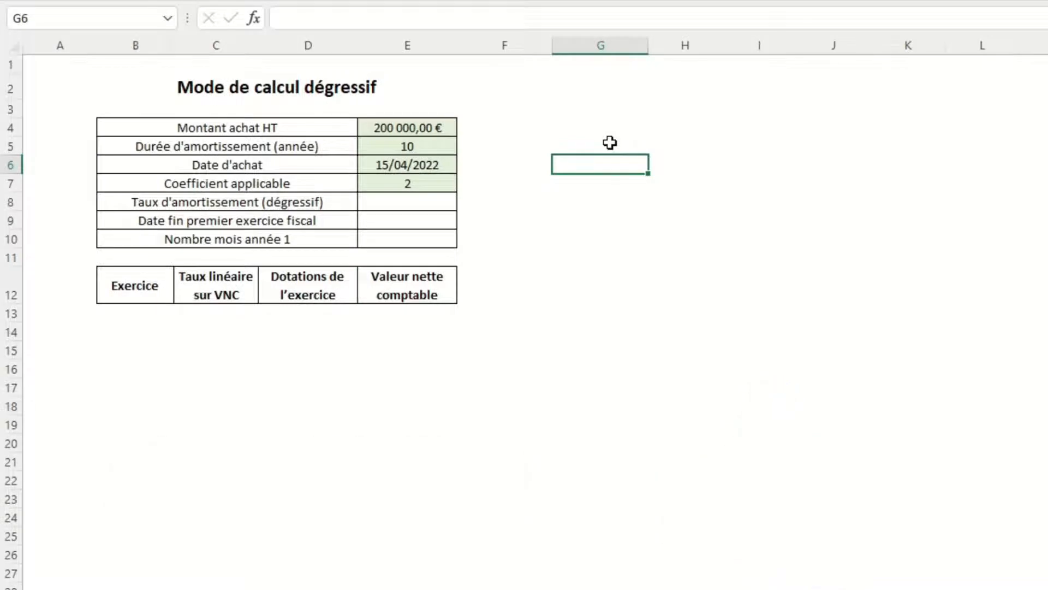
- Go through the purchase inputs in E4:E7 and set the applicable coefficient in E7 to 2,5
left_click(455, 131)
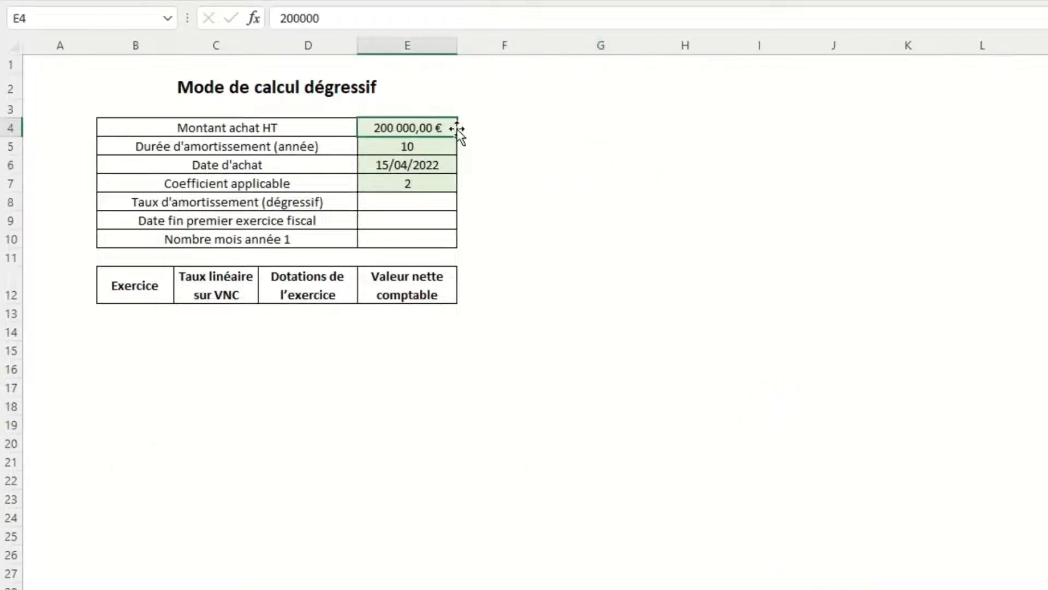
left_click(452, 149)
left_click(452, 166)
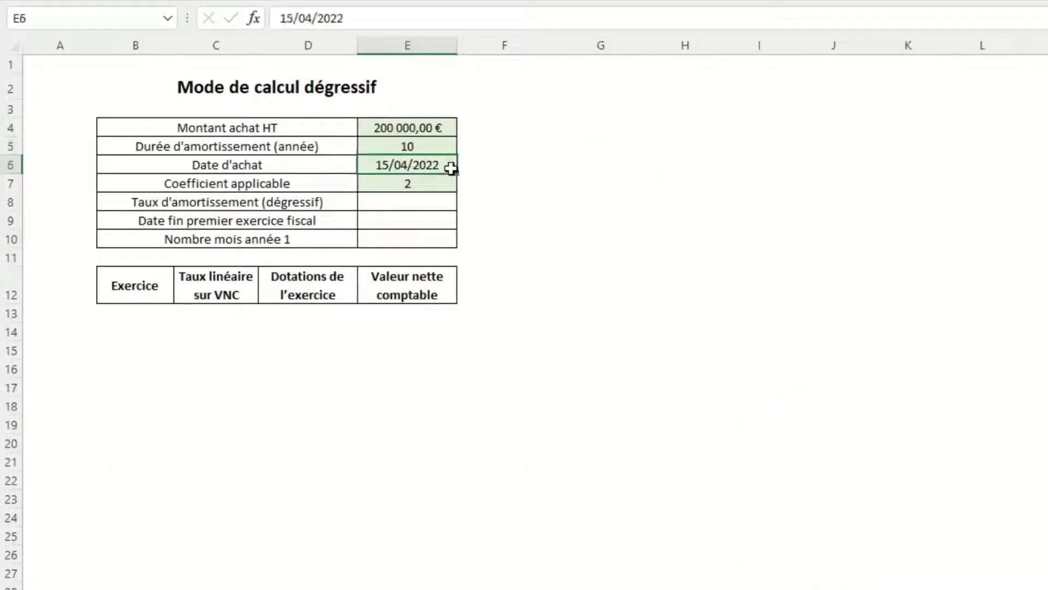
left_click(454, 182)
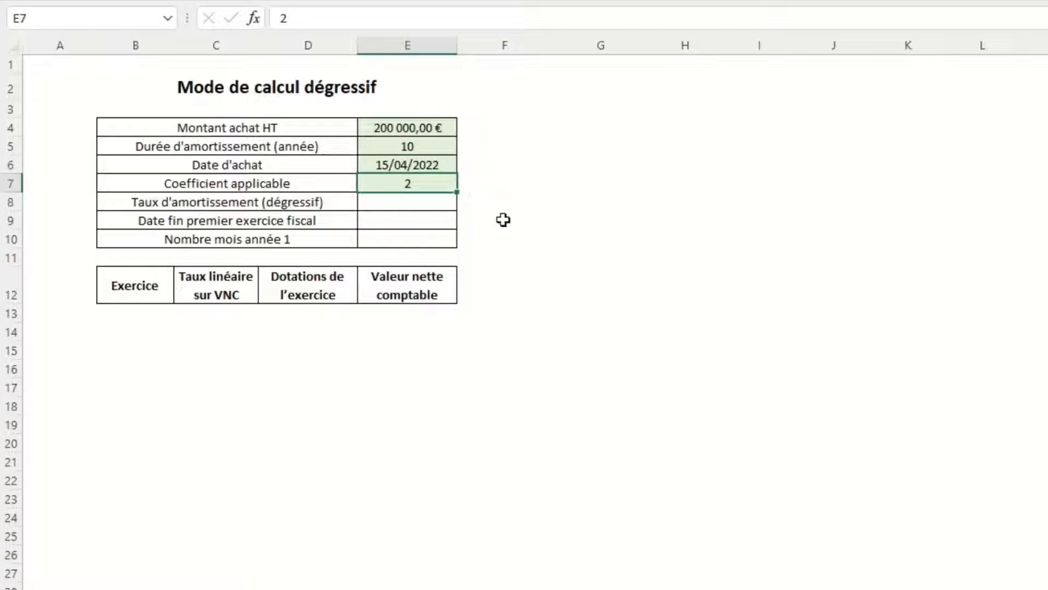
type("2,5")
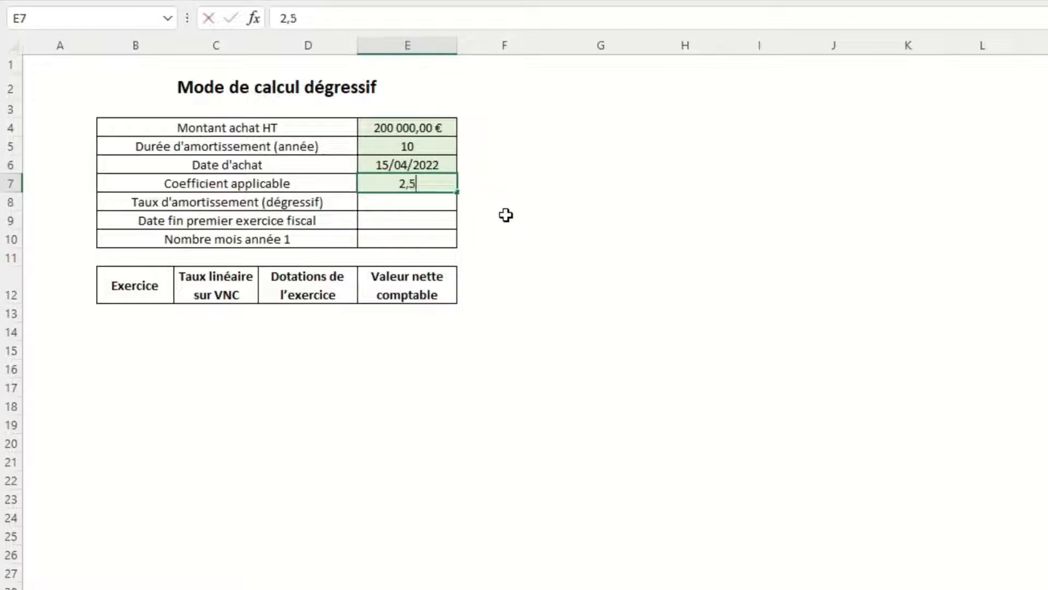
key("Return")
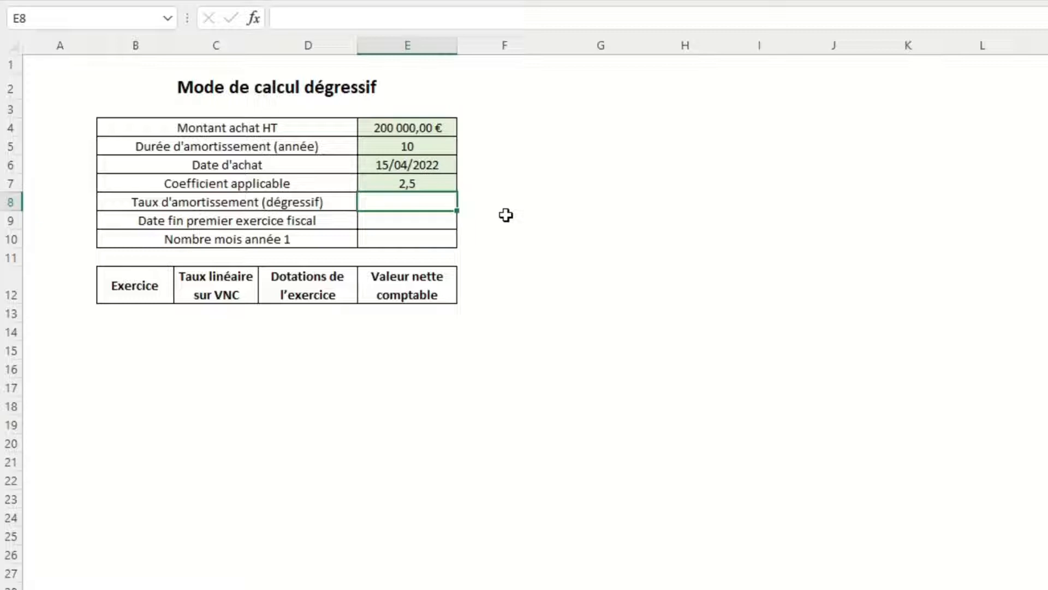
- Calculate the declining-balance depreciation rate in E8 with the formula =1/E5*E7
type("=1/")
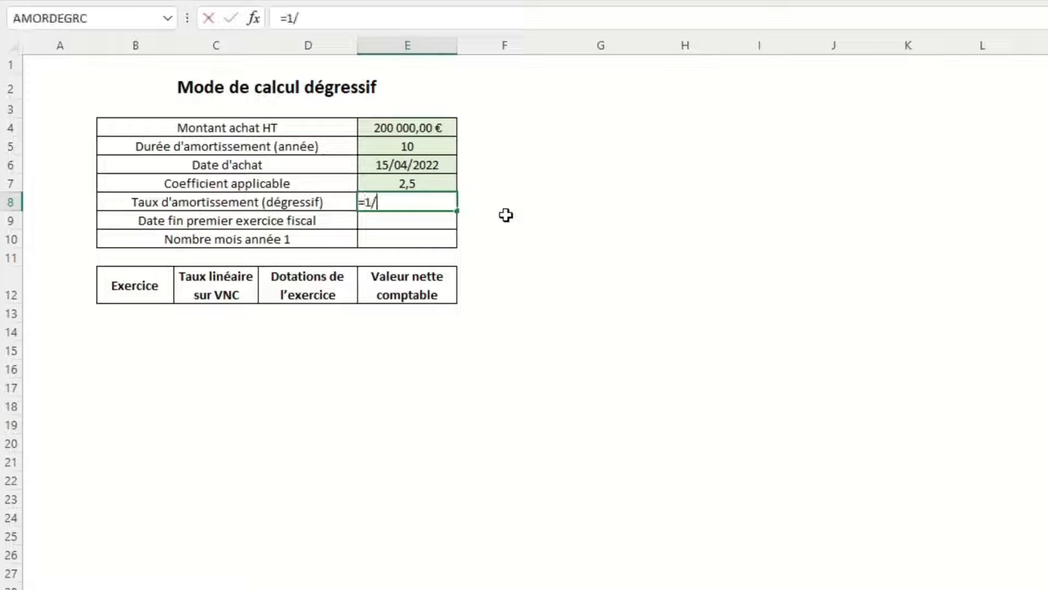
left_click(451, 156)
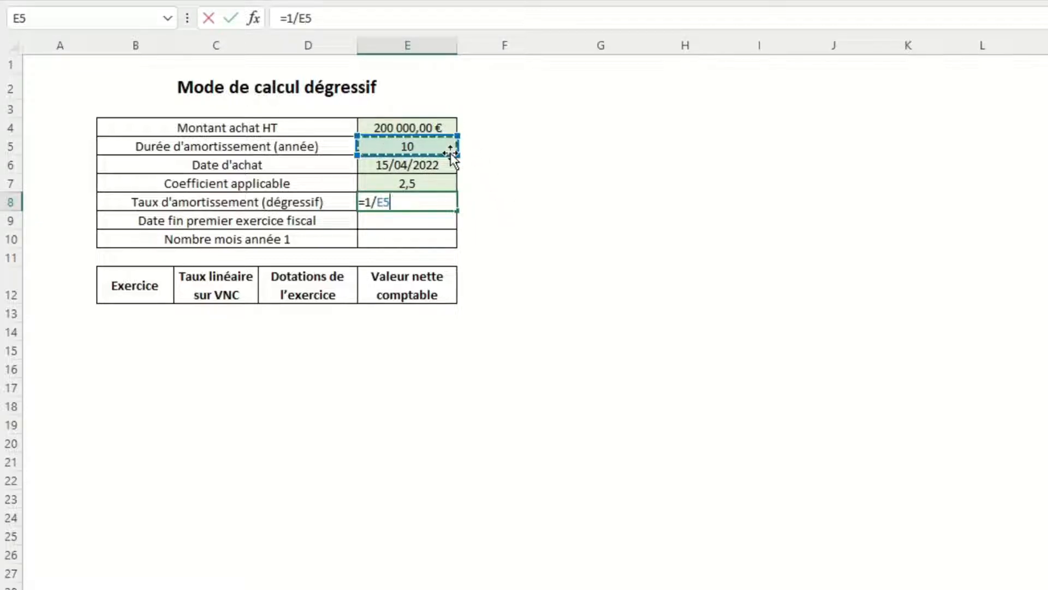
type("*")
left_click(451, 180)
key("Return")
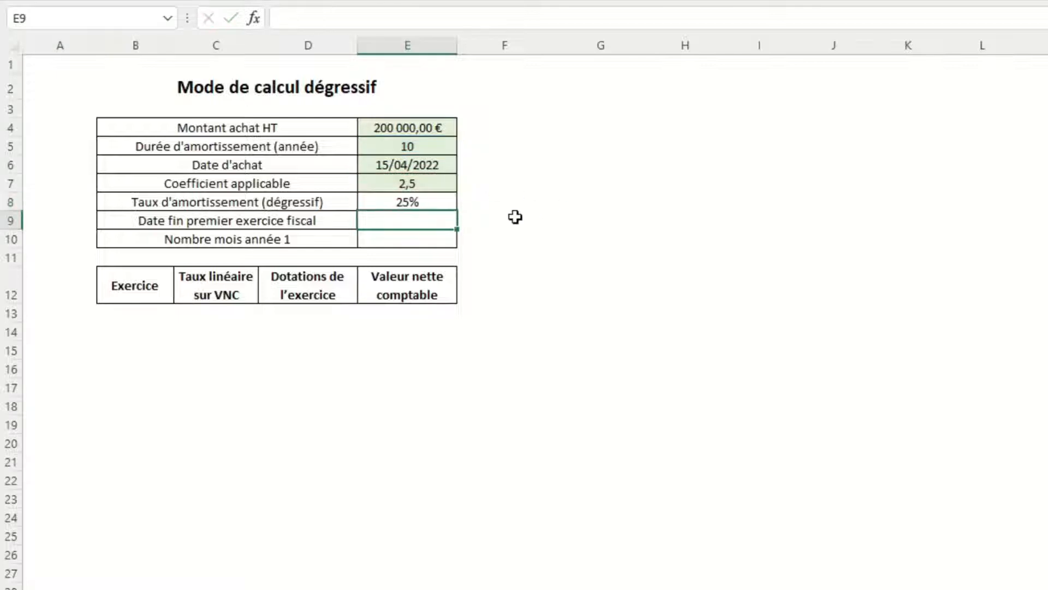
- Calculate the end date of the first fiscal year in E9 with =DATE(ANNEE(E6);12;31)
type("=")
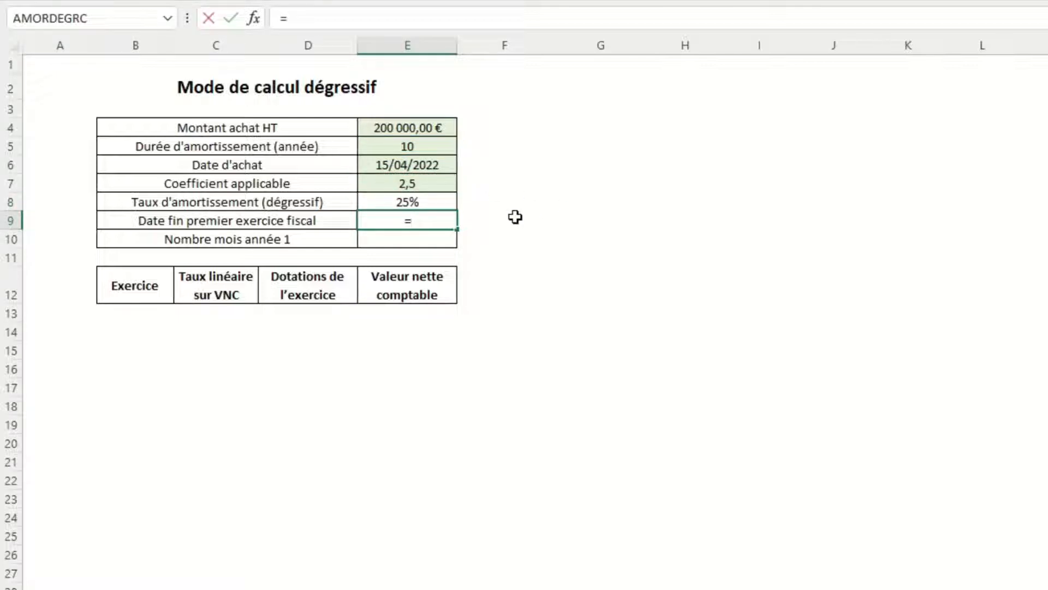
type("d")
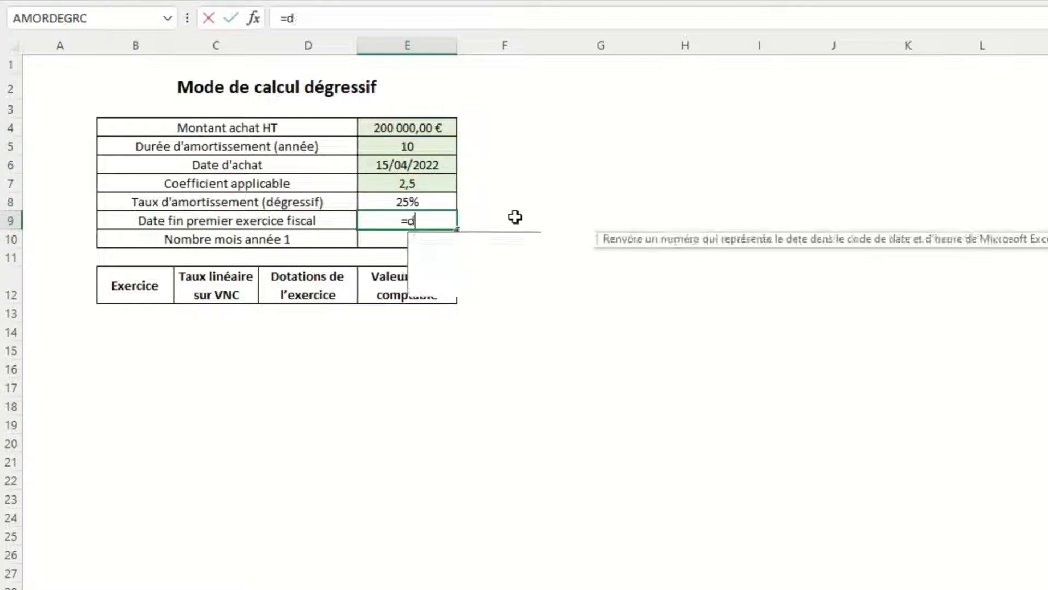
type("ate(annee(")
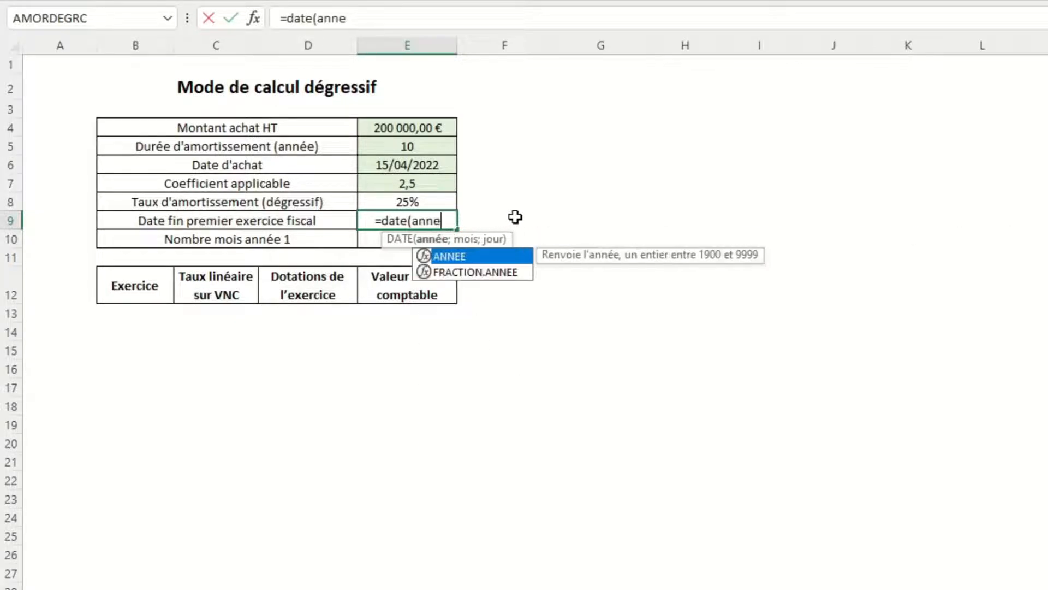
left_click(442, 163)
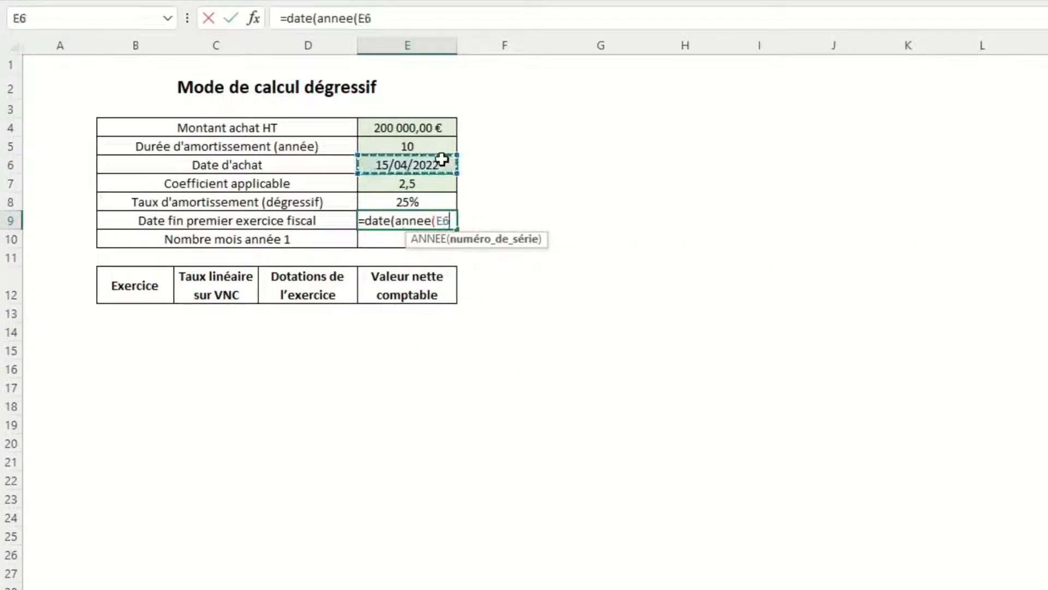
type(");12")
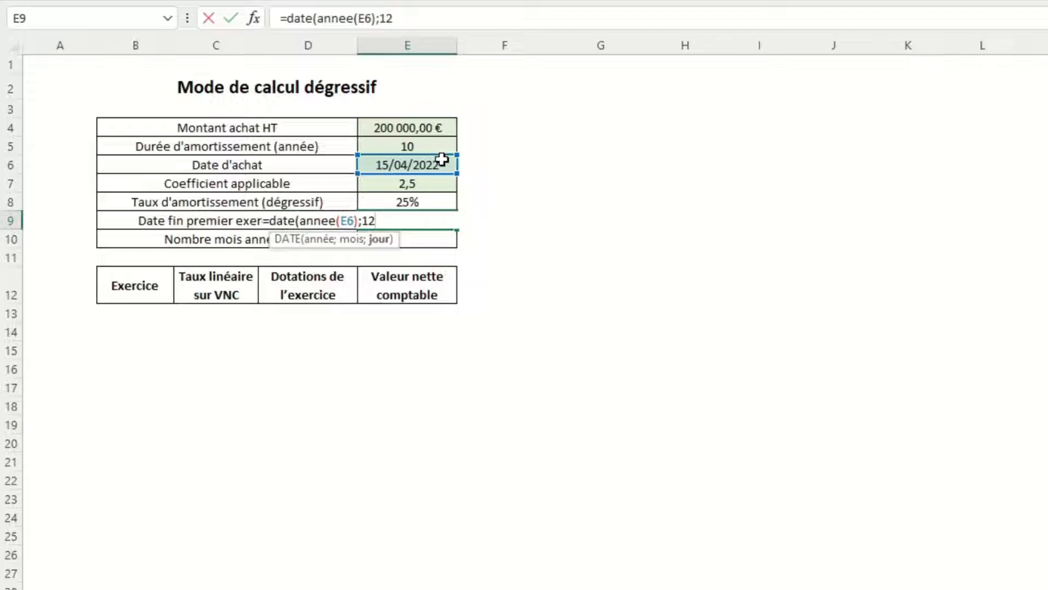
type(";31")
type(")")
key("Return")
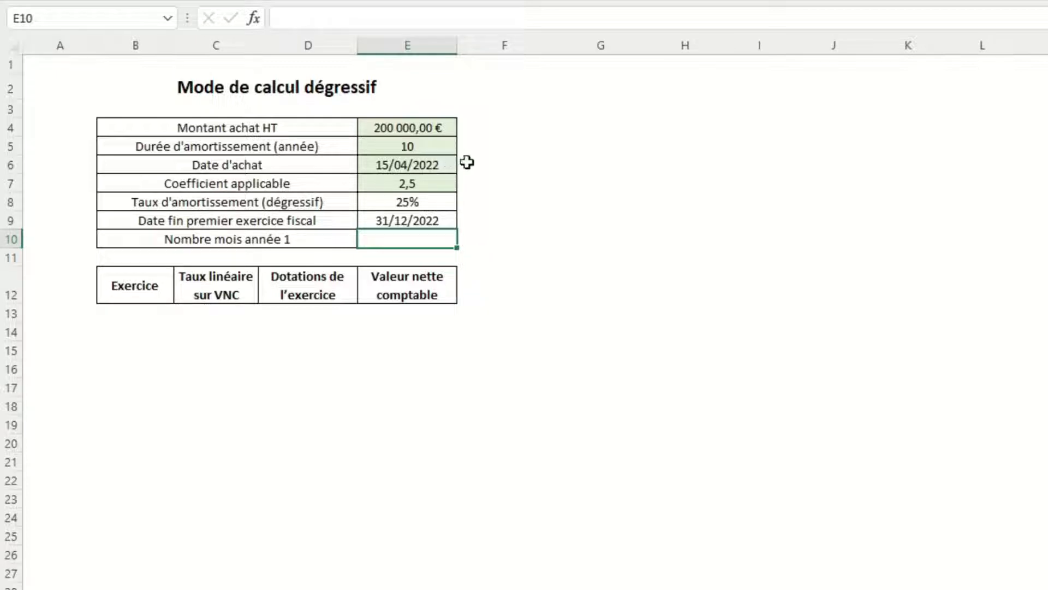
- Calculate the number of months in year 1 in E10 with =DATEDIF(E6;E9;"m")+1
type("=datedif(")
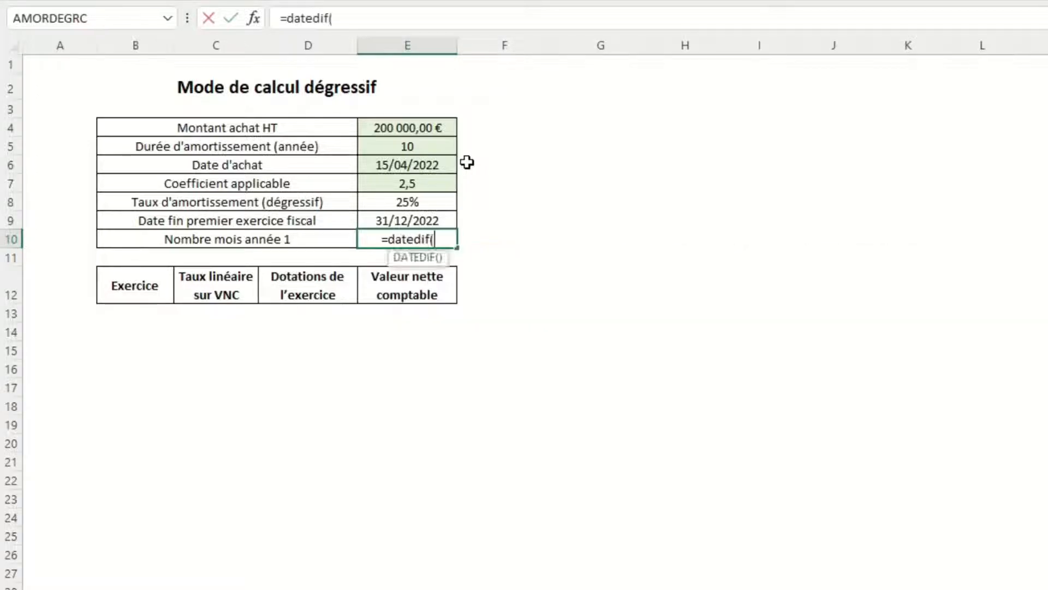
left_click(440, 159)
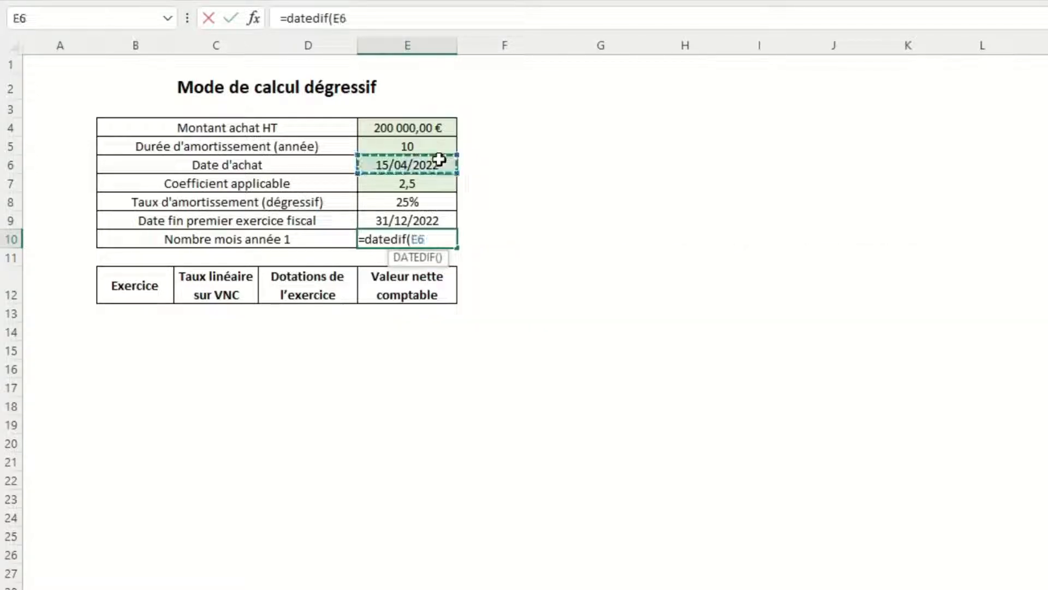
type(";")
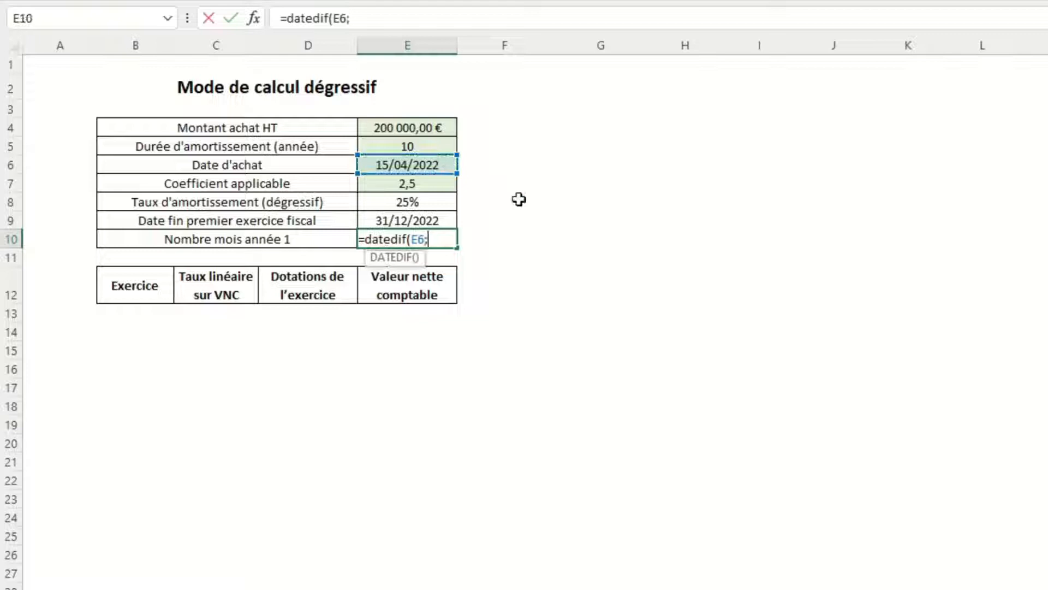
left_click(440, 220)
type(";")
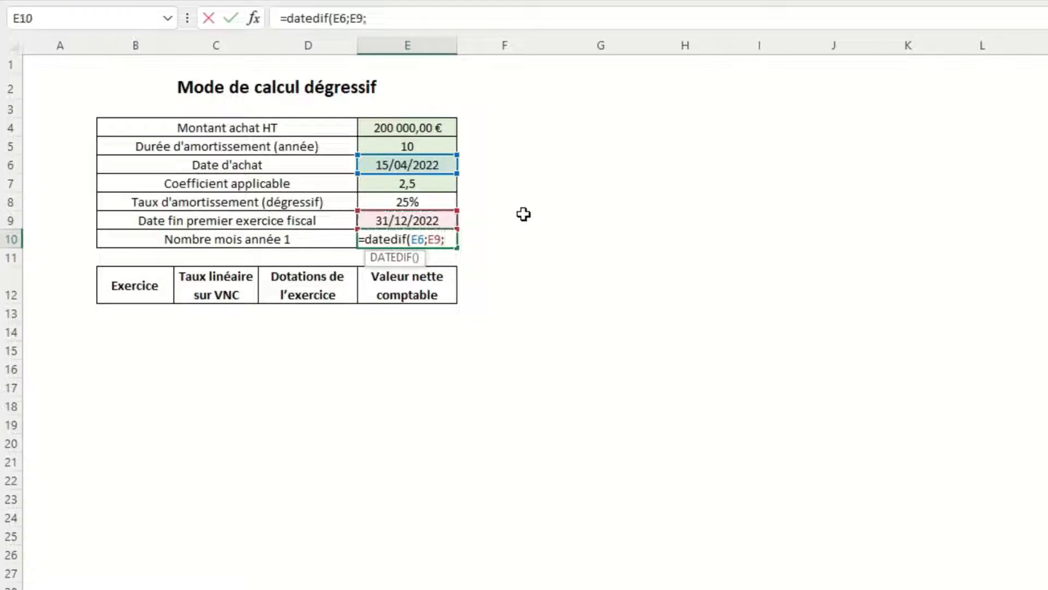
type("\"m\"")
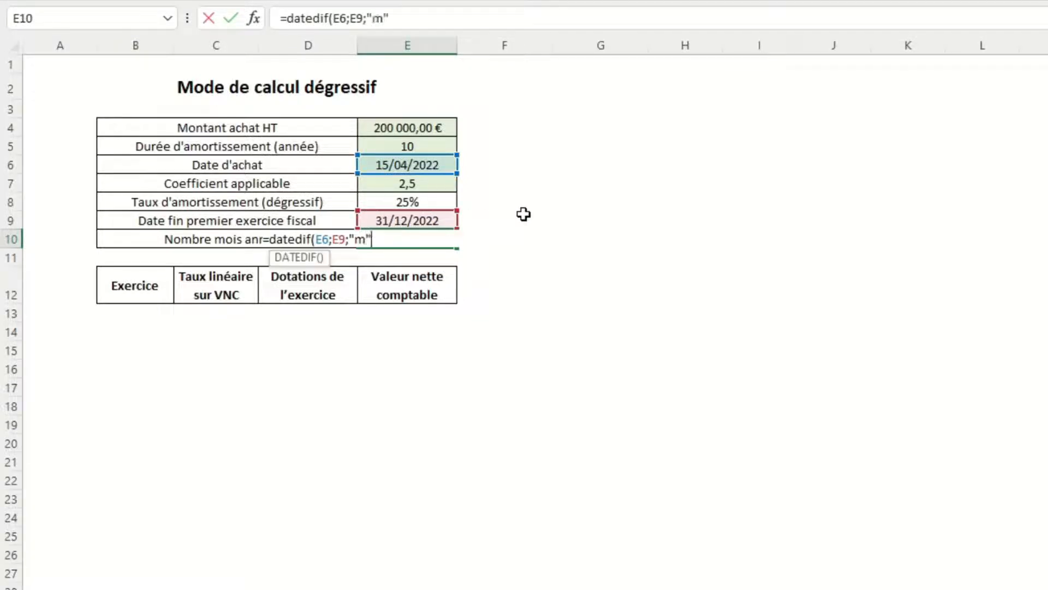
type(")")
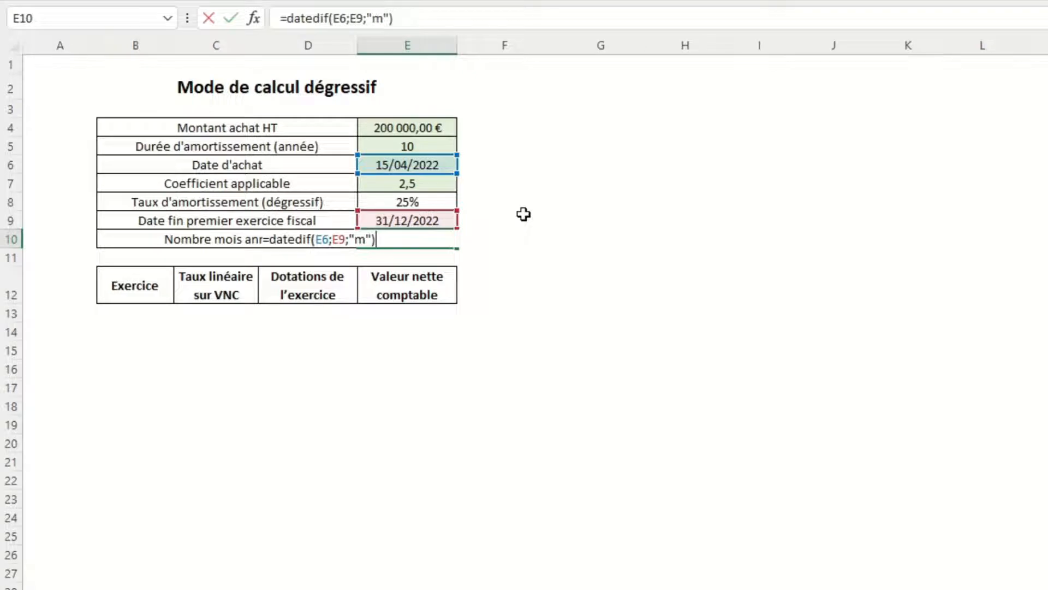
type("+1")
key("Return")
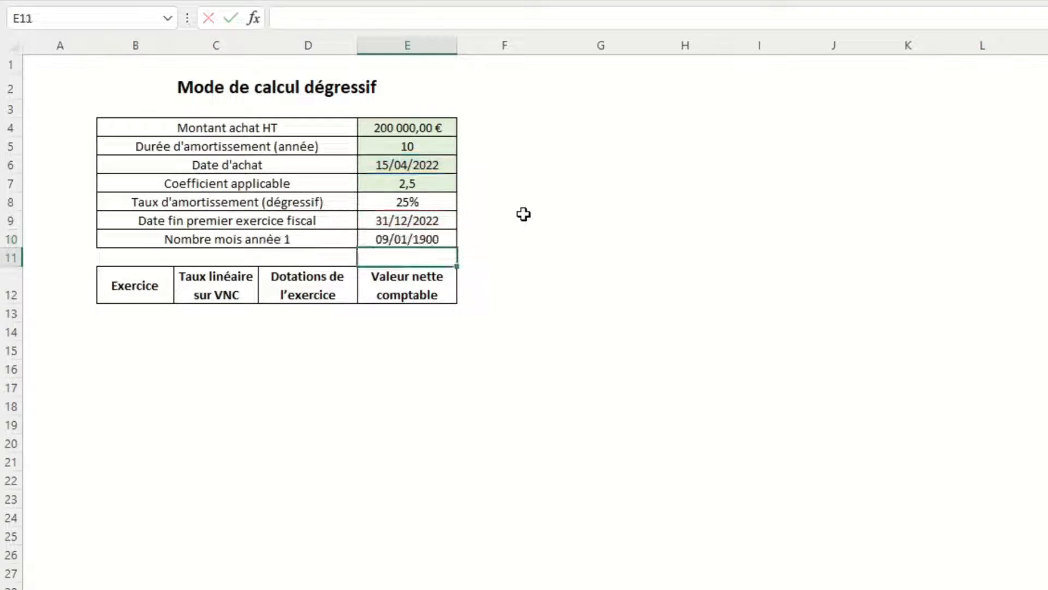
- Change the format of E10 from a date to a plain number without decimals
key("Up")
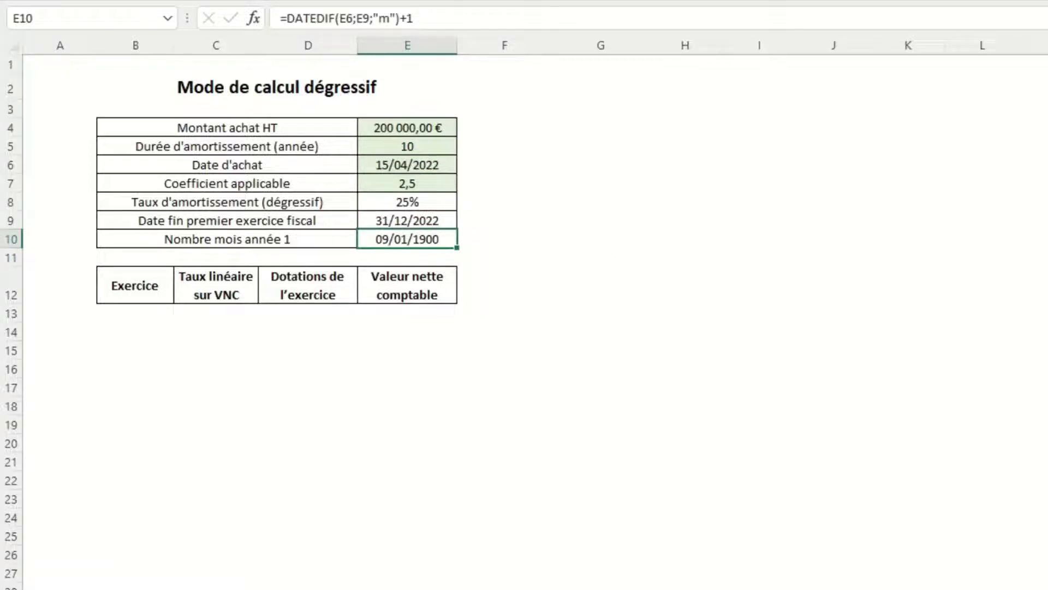
left_click(853, 1)
left_click(845, 2)
left_click(515, 224)
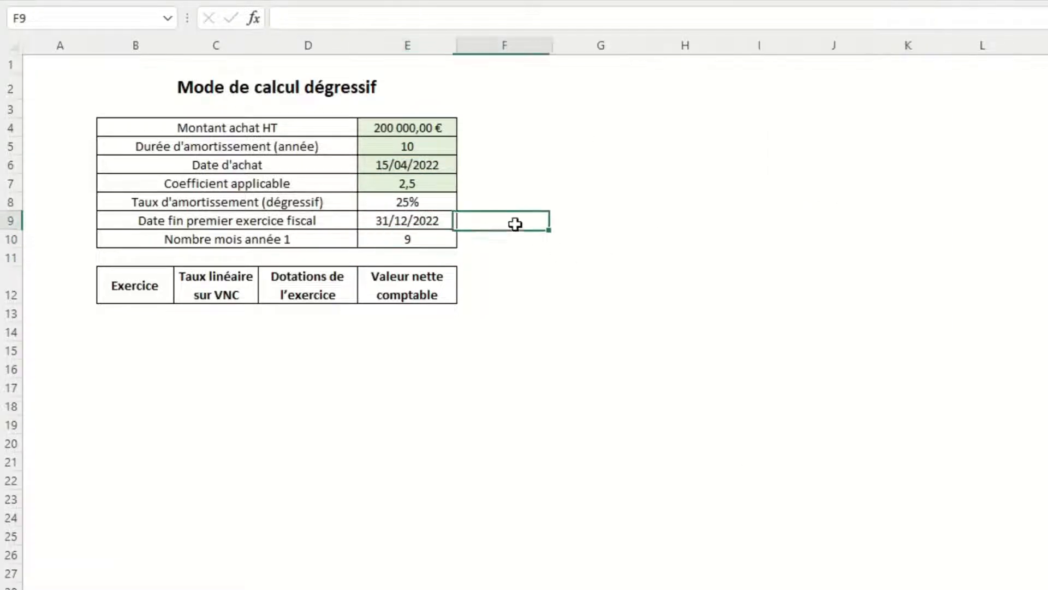
left_click(524, 263)
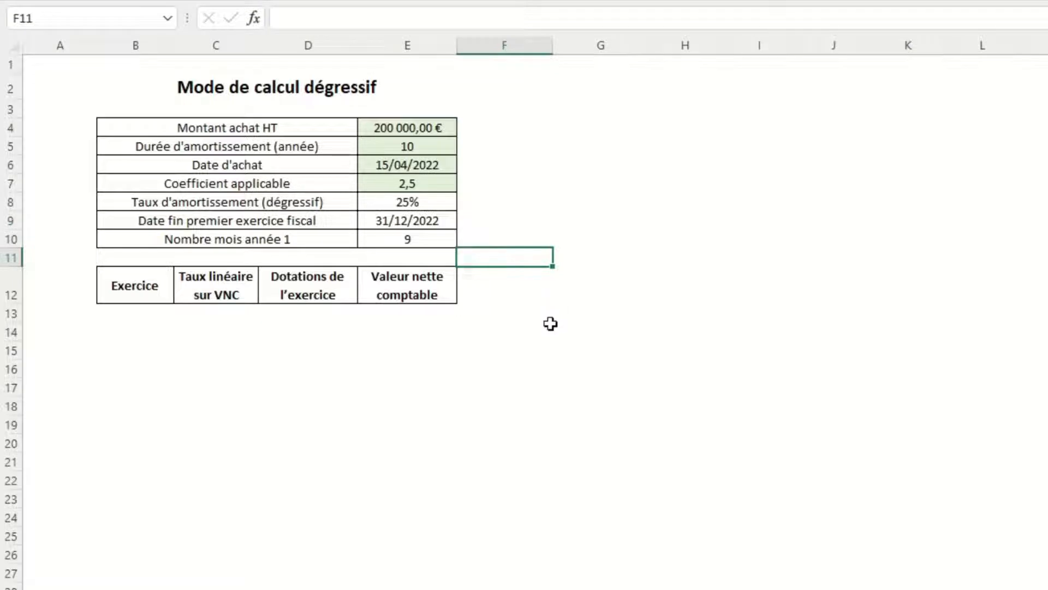
left_click(495, 331)
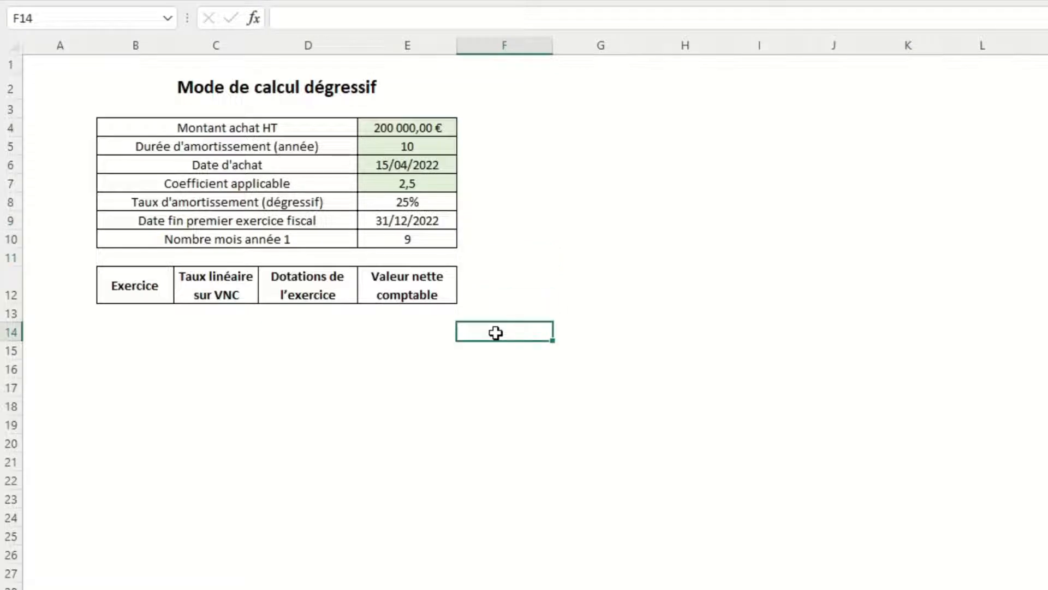
- Fill B13:B22 with the series Exercice 1 to Exercice 10 and apply all borders to B13:E22
left_click(136, 315)
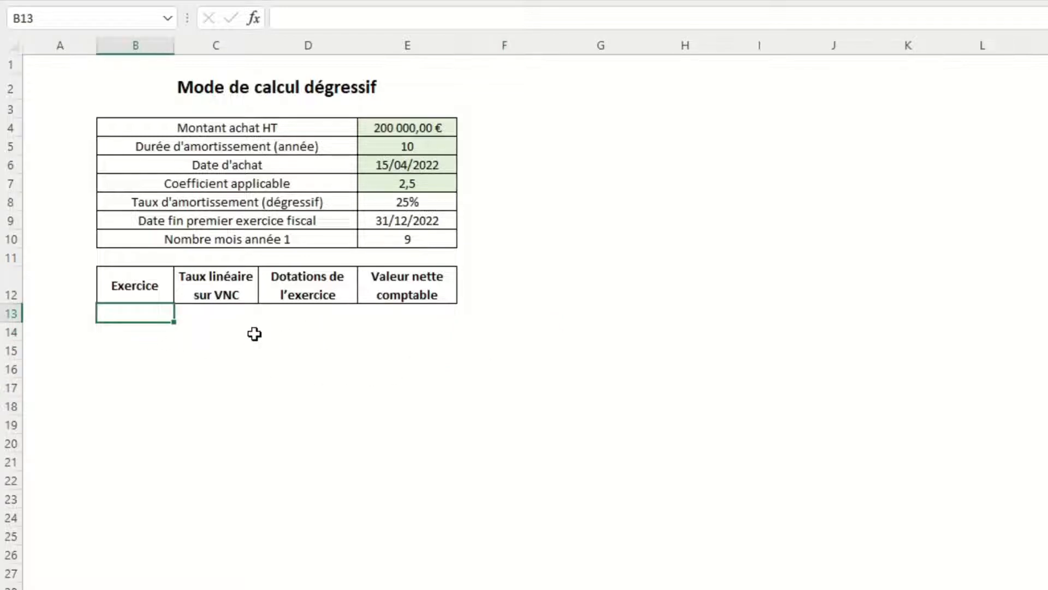
type("Exercice 1")
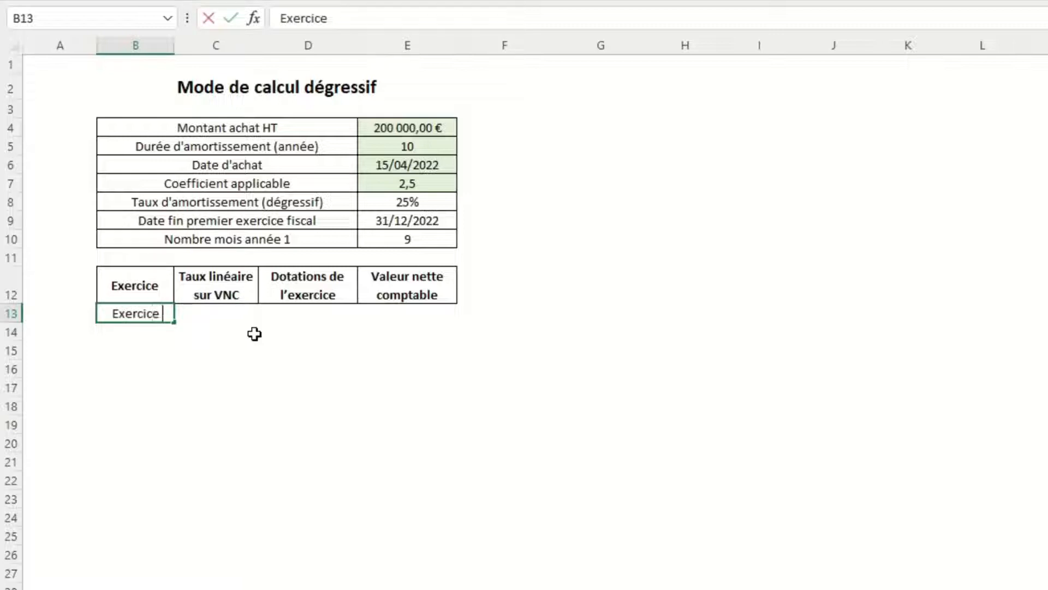
key("Return")
left_click(164, 312)
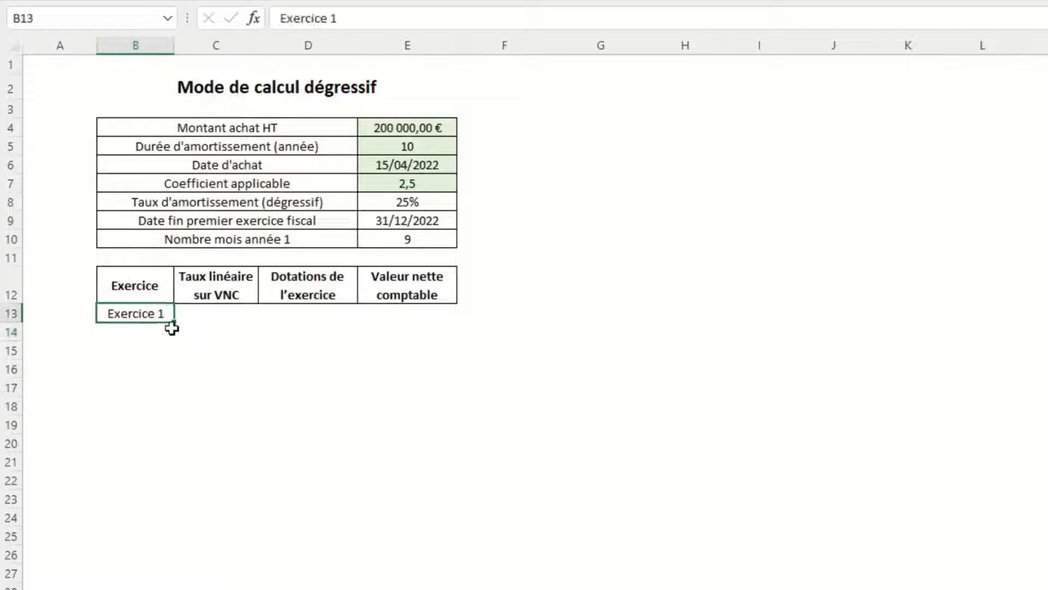
left_click_drag(176, 324, 169, 485)
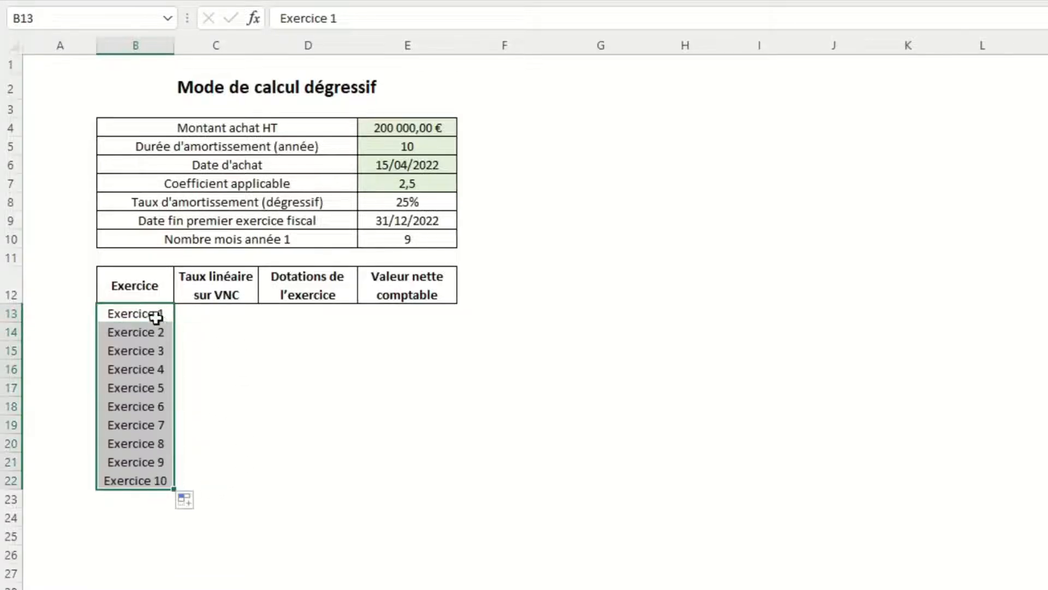
left_click_drag(154, 312, 386, 481)
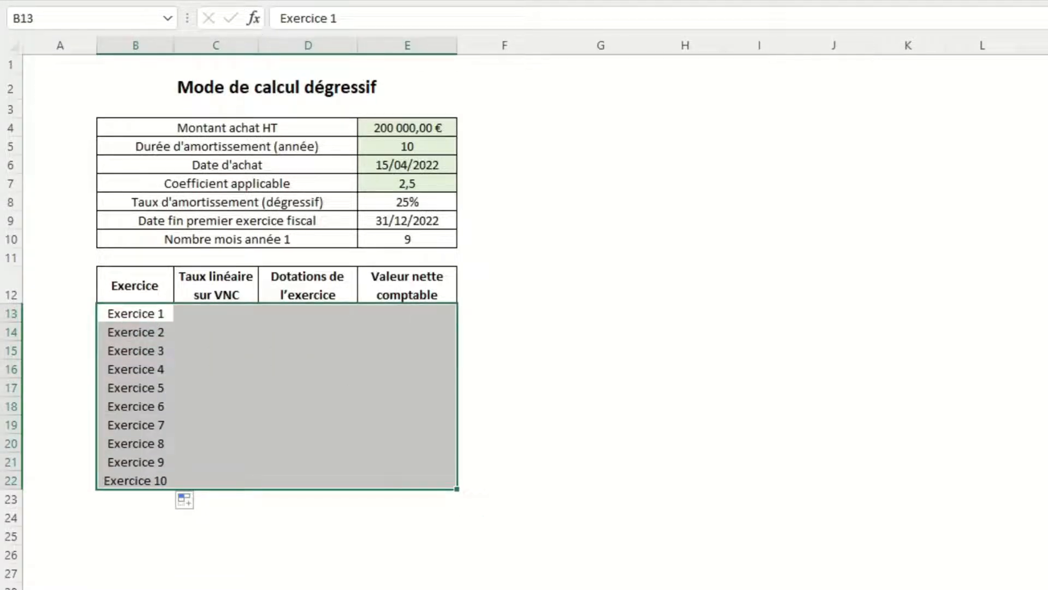
left_click(249, 1)
- Calculate the linear rate in C13 with =1/NBVAL(B13:$B$22) and copy the formula down to C22
left_click(226, 321)
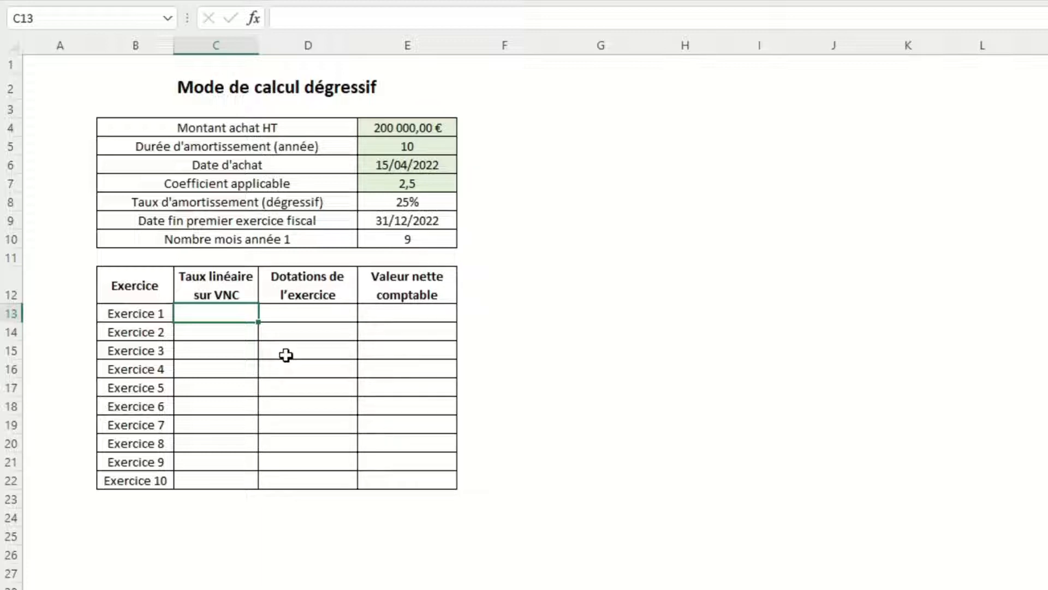
type("=1")
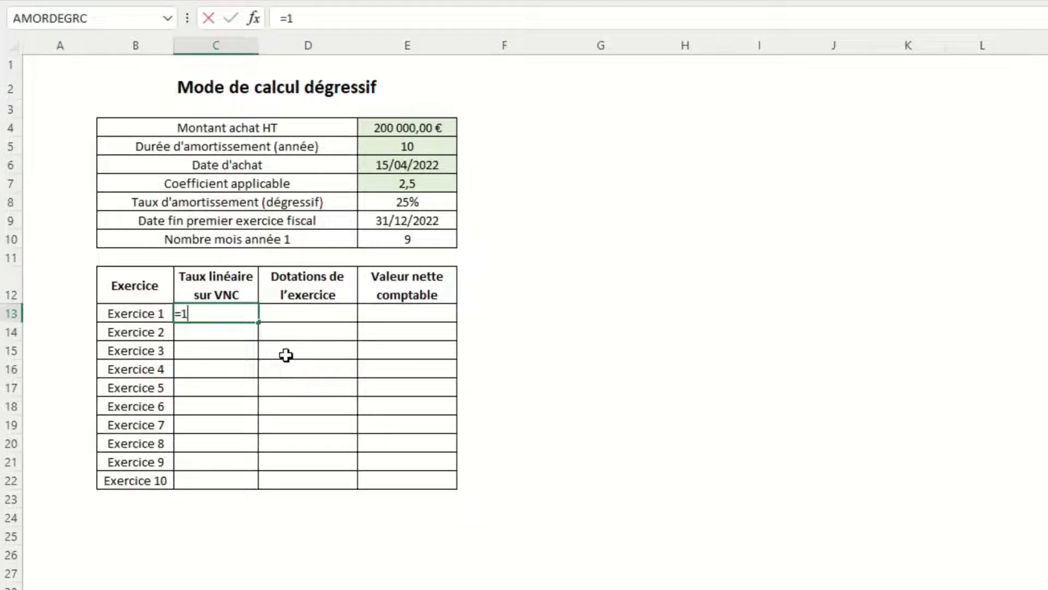
type("/nbval(")
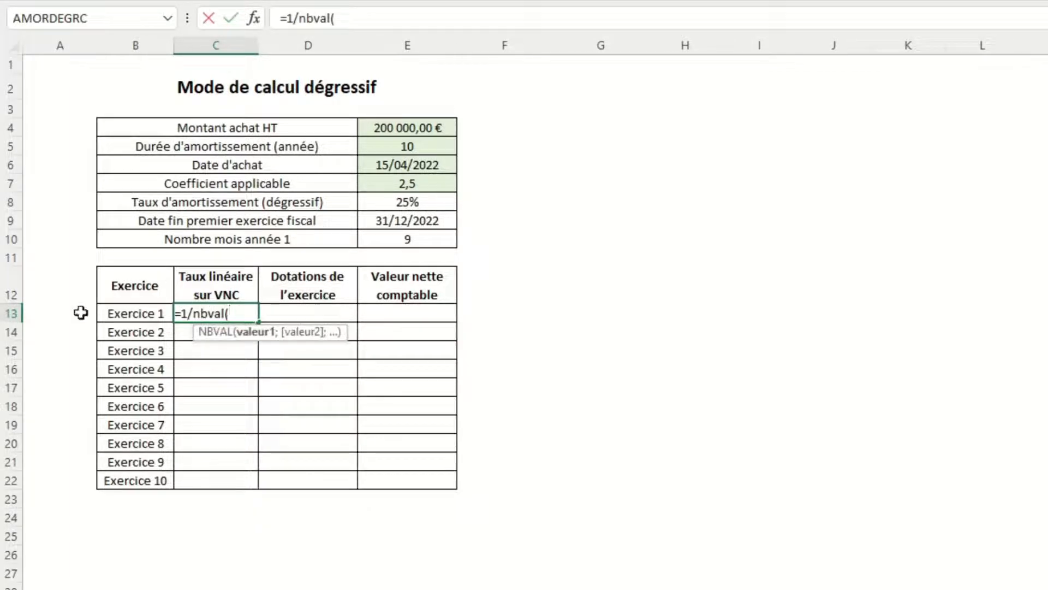
left_click_drag(97, 316, 159, 480)
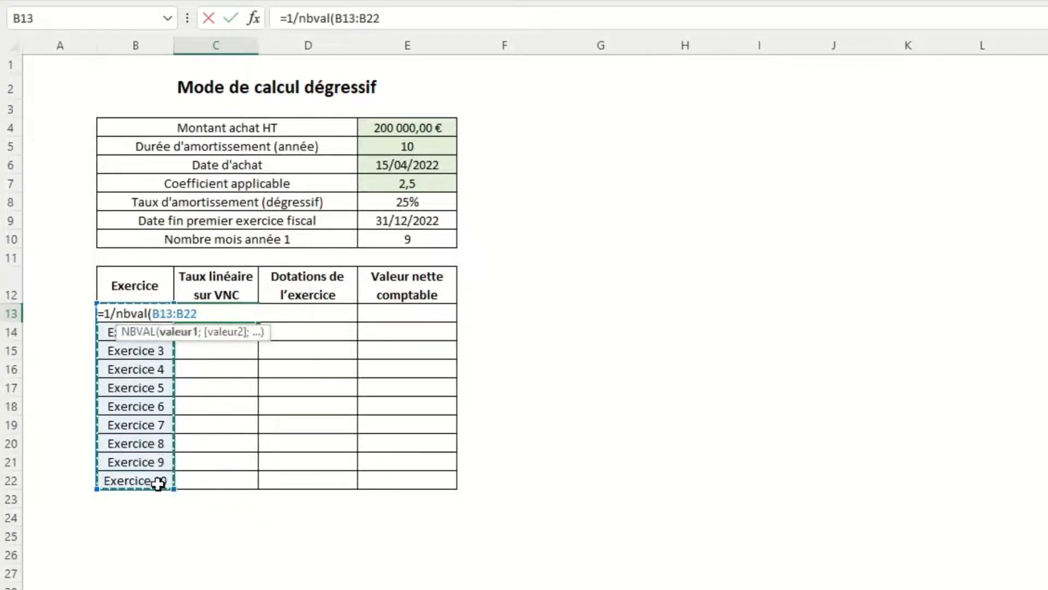
left_click(189, 314)
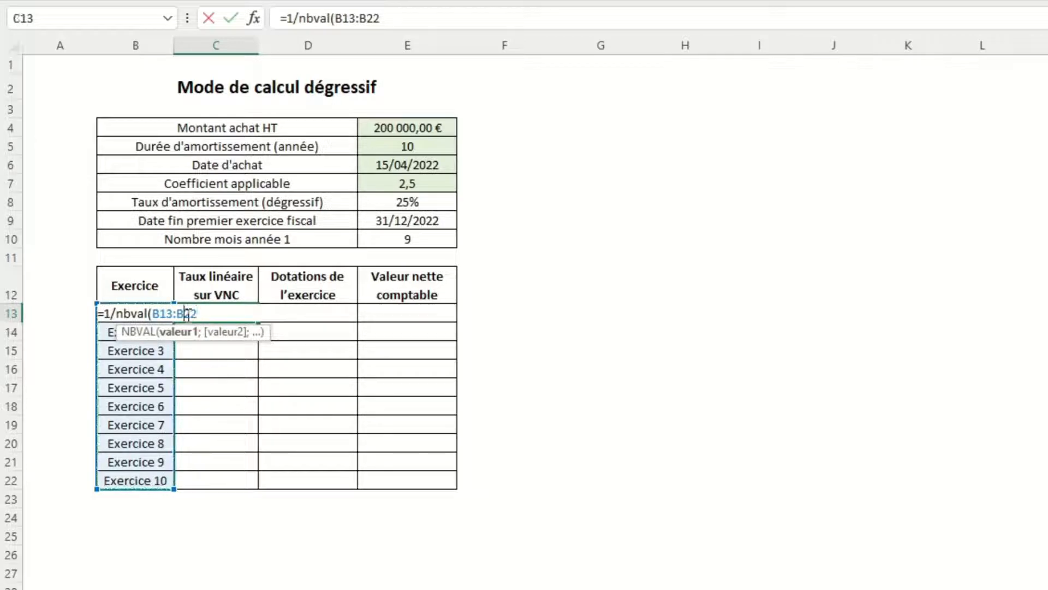
key("F4")
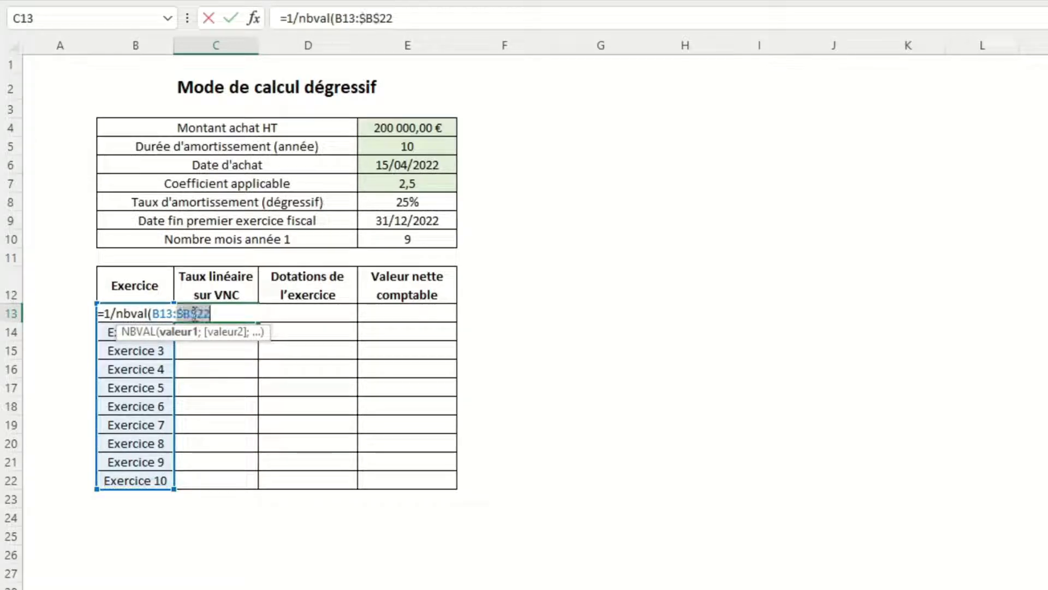
left_click(231, 314)
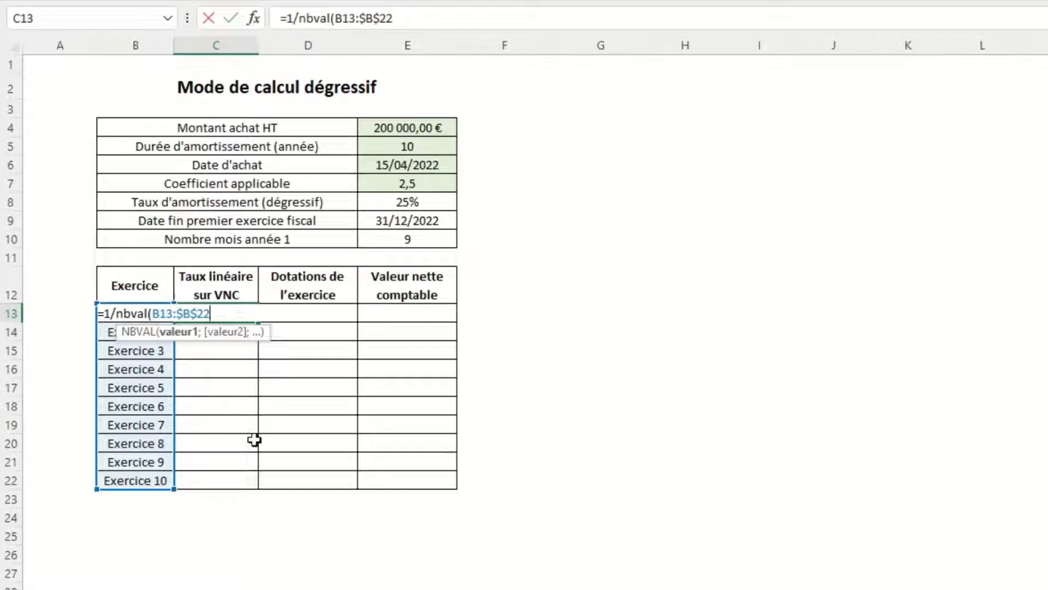
type(")")
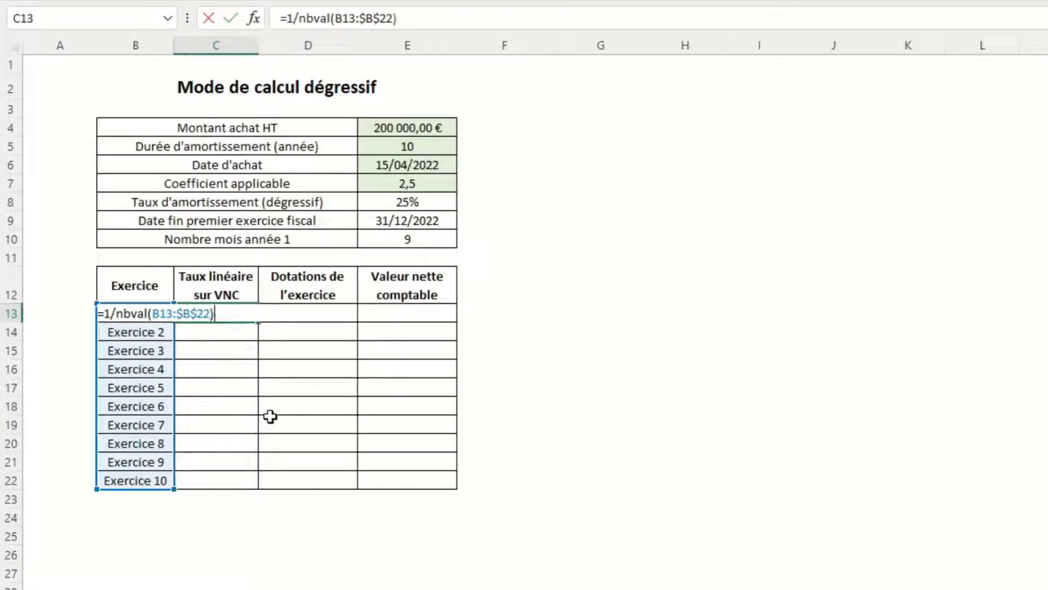
key("Return")
left_click(257, 317)
left_click_drag(258, 323, 263, 489)
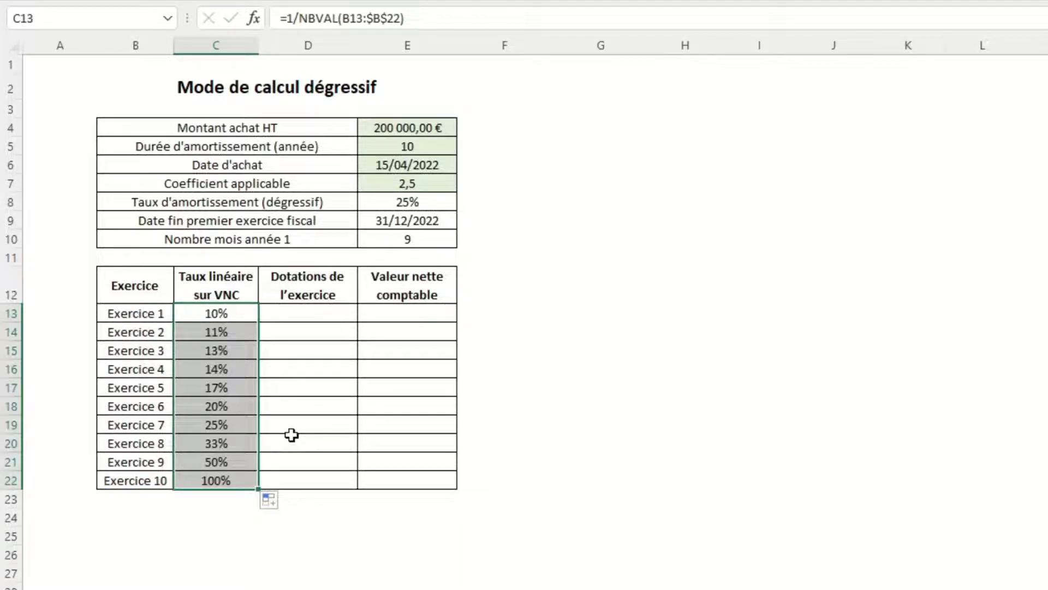
- Calculate a trial linear depreciation charge for Exercice 1 in D13 with =C13*E4
left_click(300, 411)
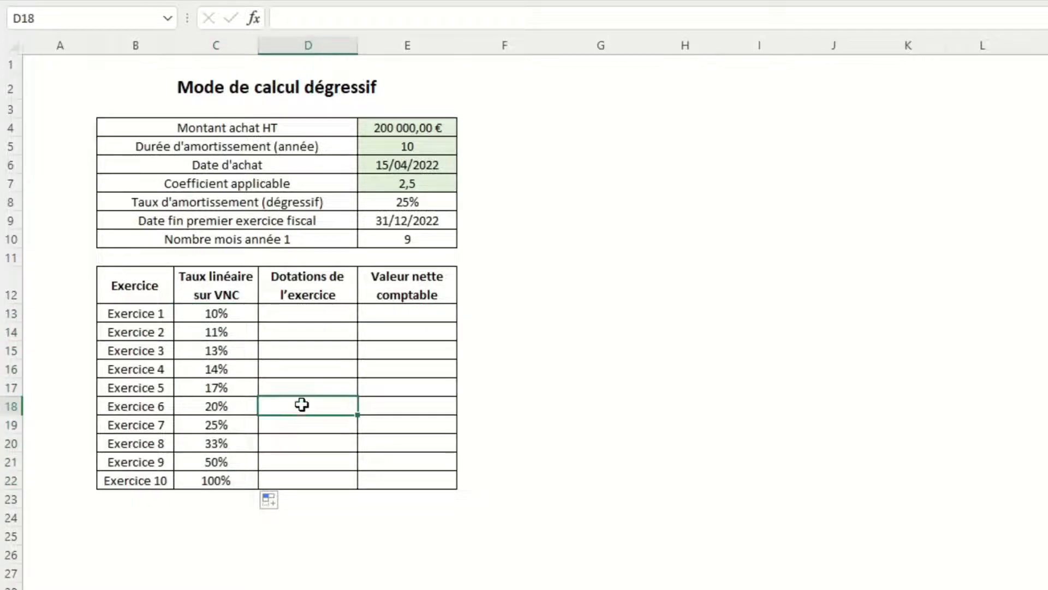
left_click(304, 318)
type("=")
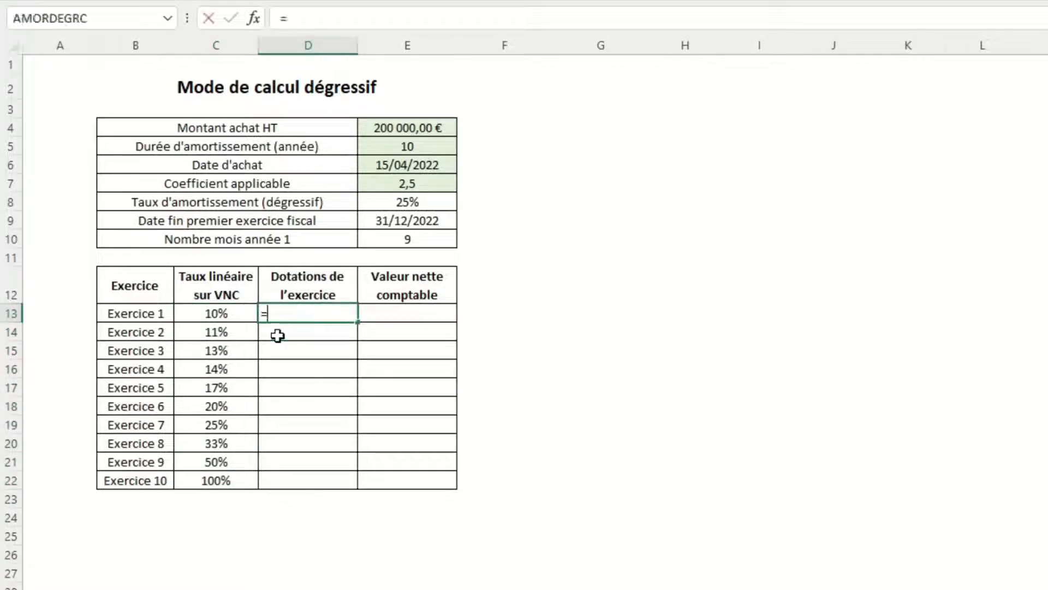
left_click(234, 307)
type("*")
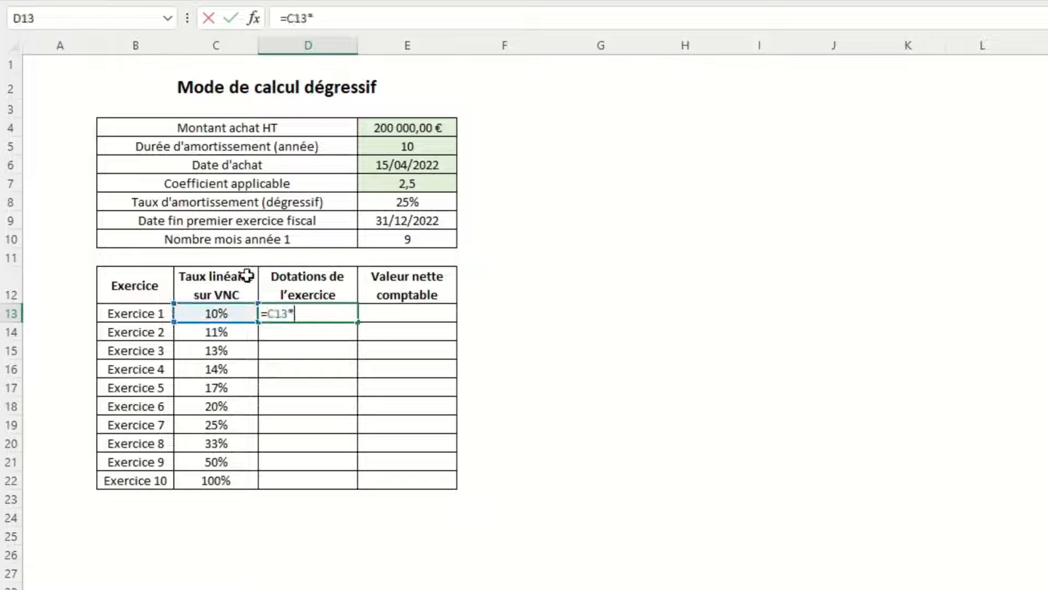
left_click(389, 130)
key("Return")
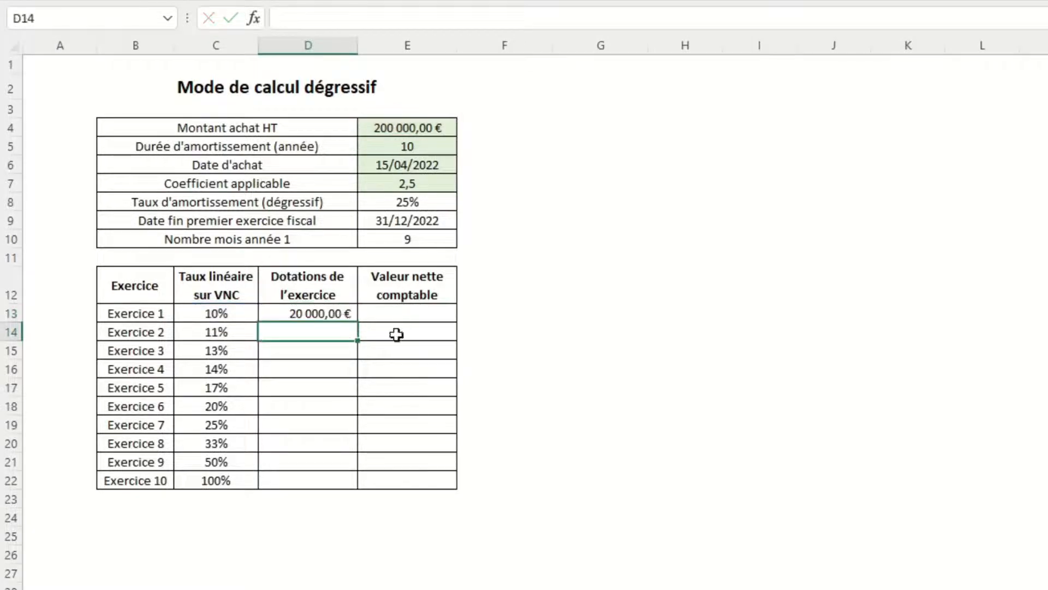
- Calculate the trial net book value for Exercice 1 in E13 with =E4-D13
left_click(327, 310)
left_click(381, 315)
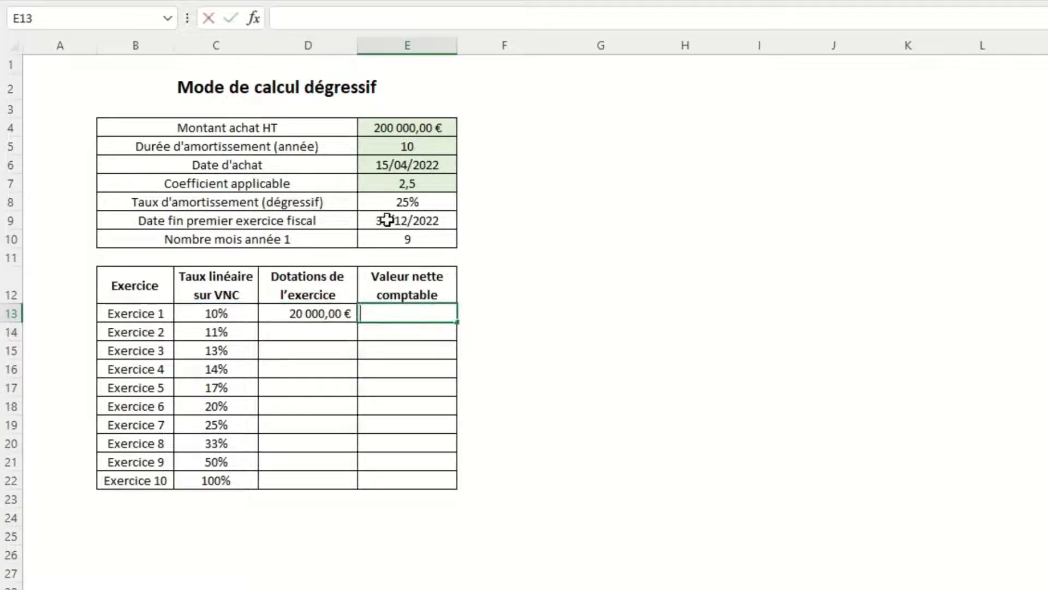
type("=")
left_click(411, 131)
type("-")
left_click(333, 316)
key("Return")
- Calculate the trial linear charge for Exercice 2 in D14 with =C14*E13
left_click(335, 331)
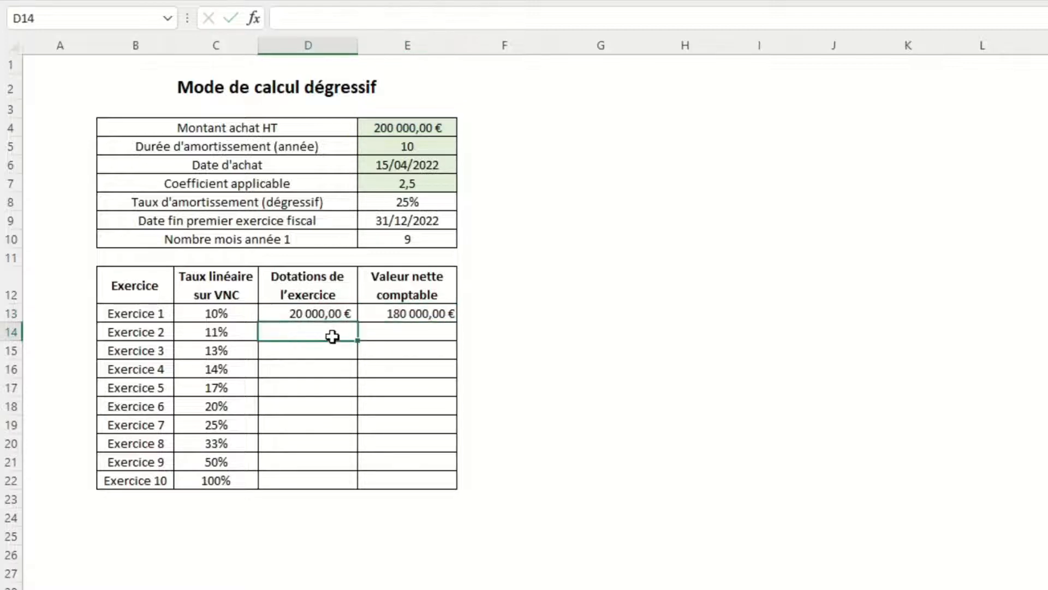
type("=")
left_click(248, 332)
type("*")
left_click(426, 314)
key("Return")
- Calculate the trial net book value in E14 with =E13-D14 and copy D14:E14 down to row 22
left_click(421, 334)
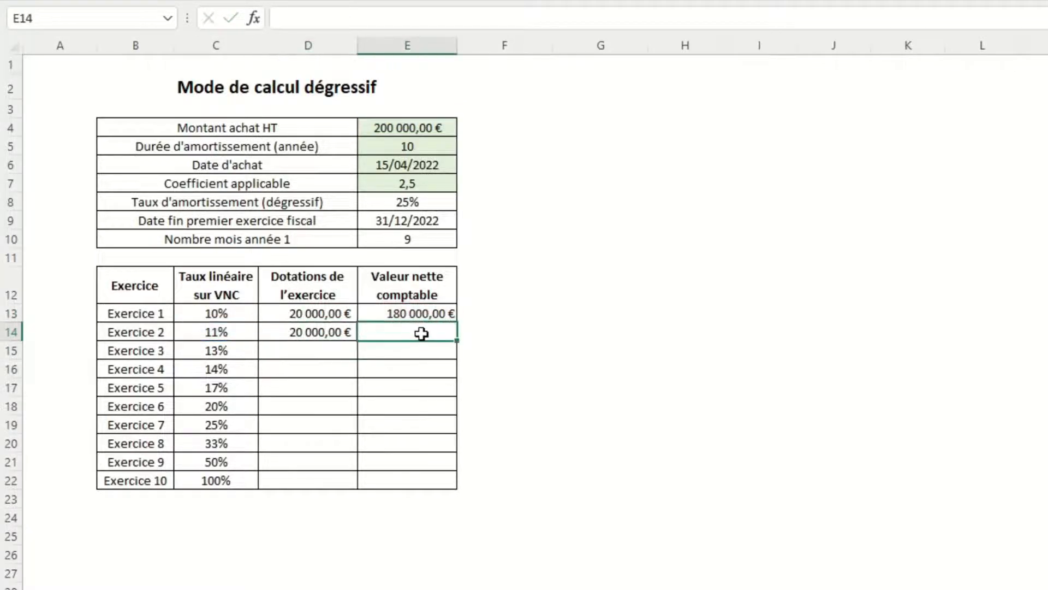
type("=")
left_click(404, 314)
type("-")
left_click(311, 332)
key("Return")
left_click_drag(312, 332, 453, 340)
double_click(453, 339)
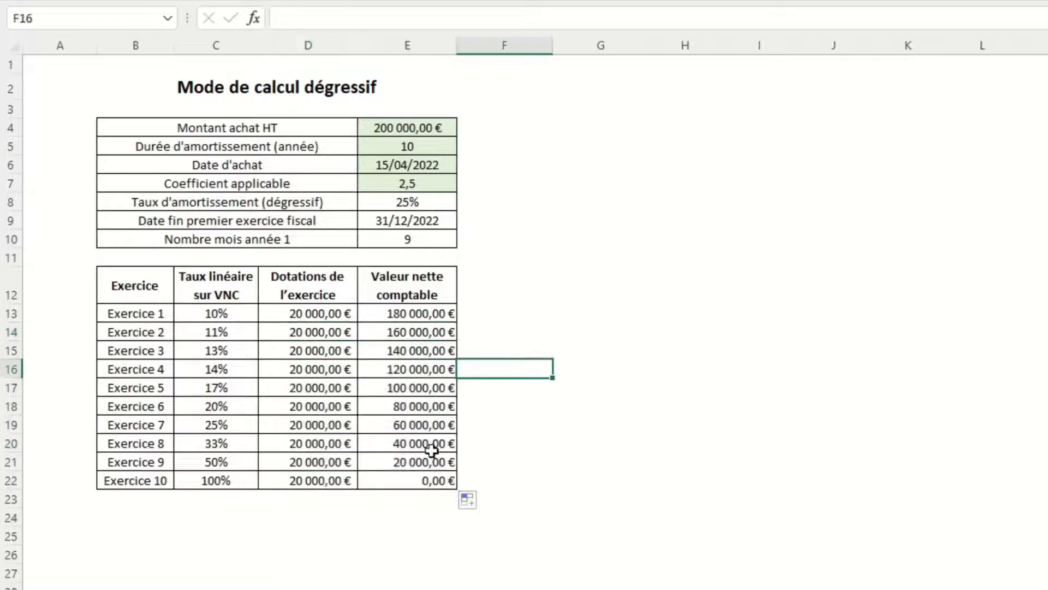
- Inspect the depreciation charge formulas for Exercice 10 in D22 and Exercice 9 in D21
double_click(277, 481)
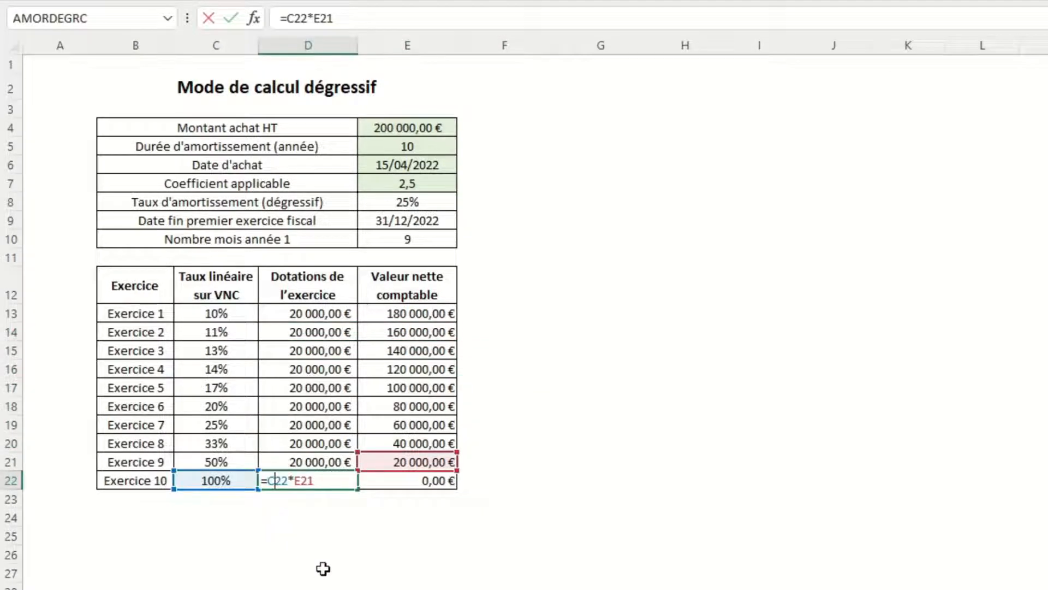
key("Return")
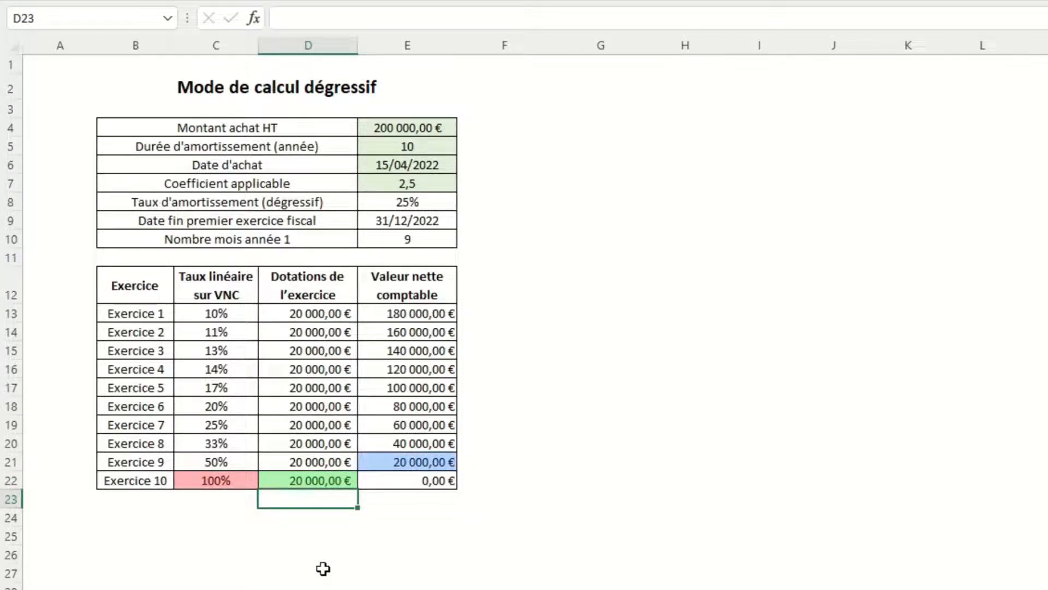
double_click(269, 462)
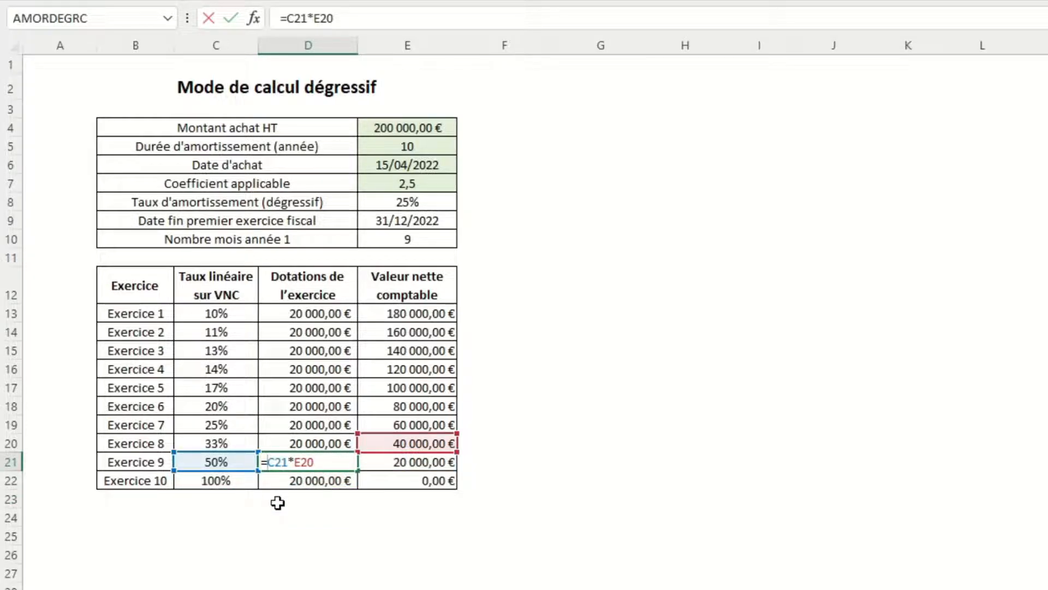
key("Return")
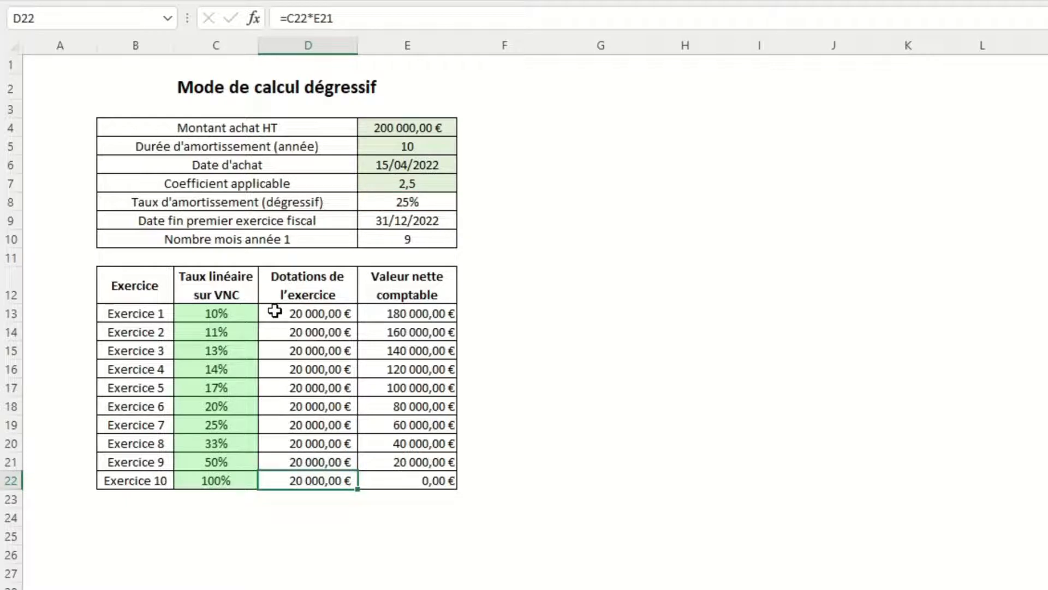
- Clear the trial depreciation charges and net book values from D13:E22
left_click_drag(275, 310, 375, 486)
key("Delete")
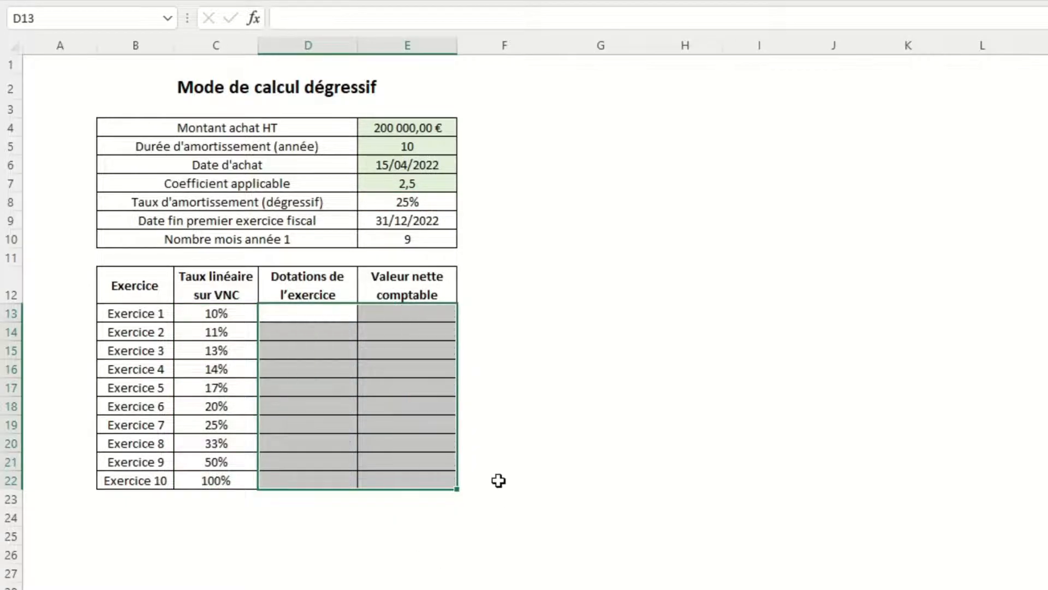
left_click(504, 405)
- Calculate the prorated declining-balance charge for Exercice 1 in D13 with =E4*E8*E10/12
left_click(290, 312)
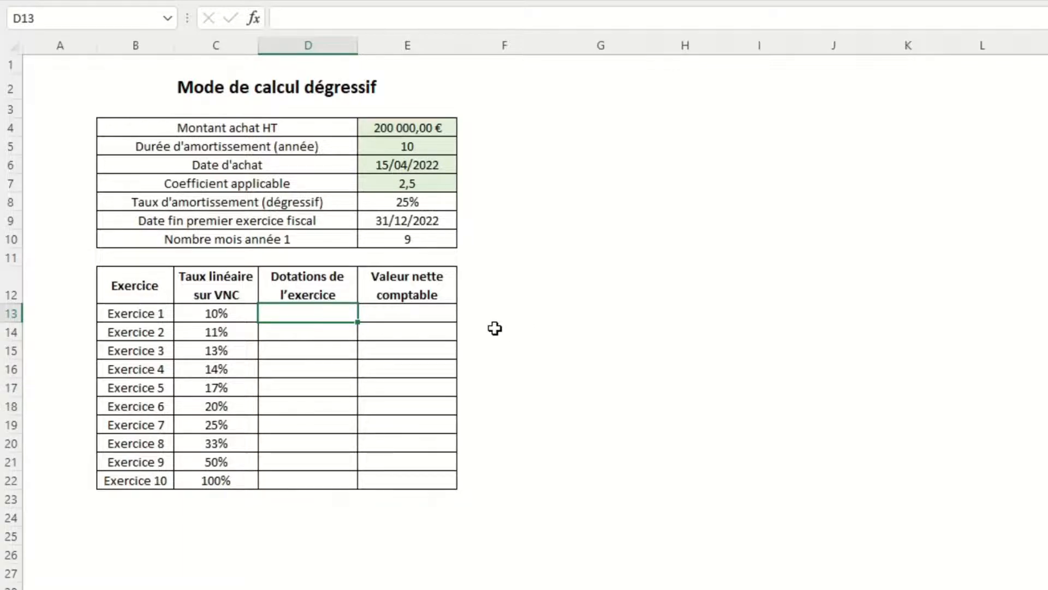
type("=")
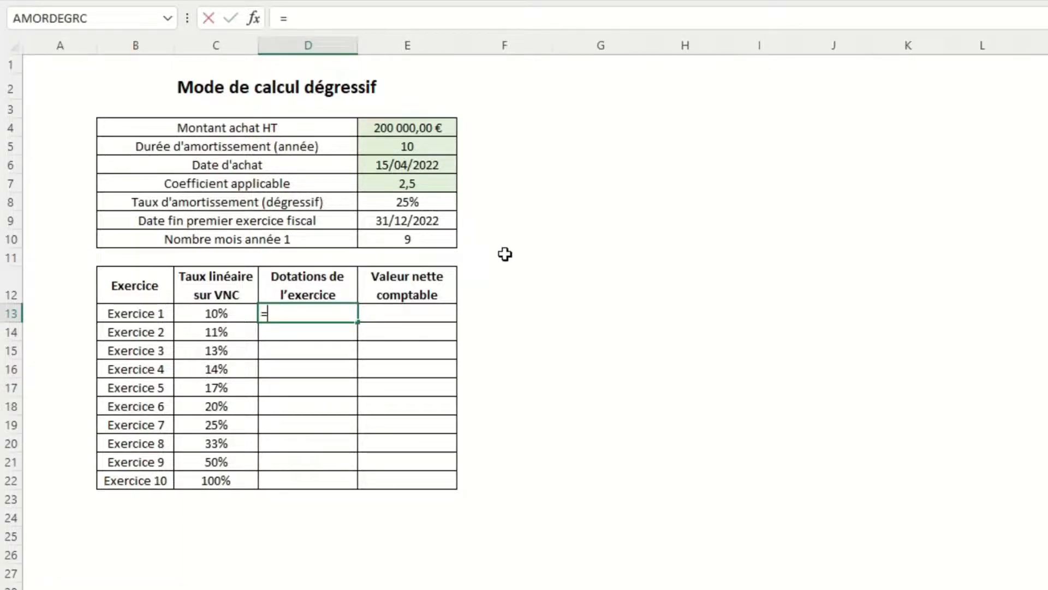
left_click(425, 126)
type("*")
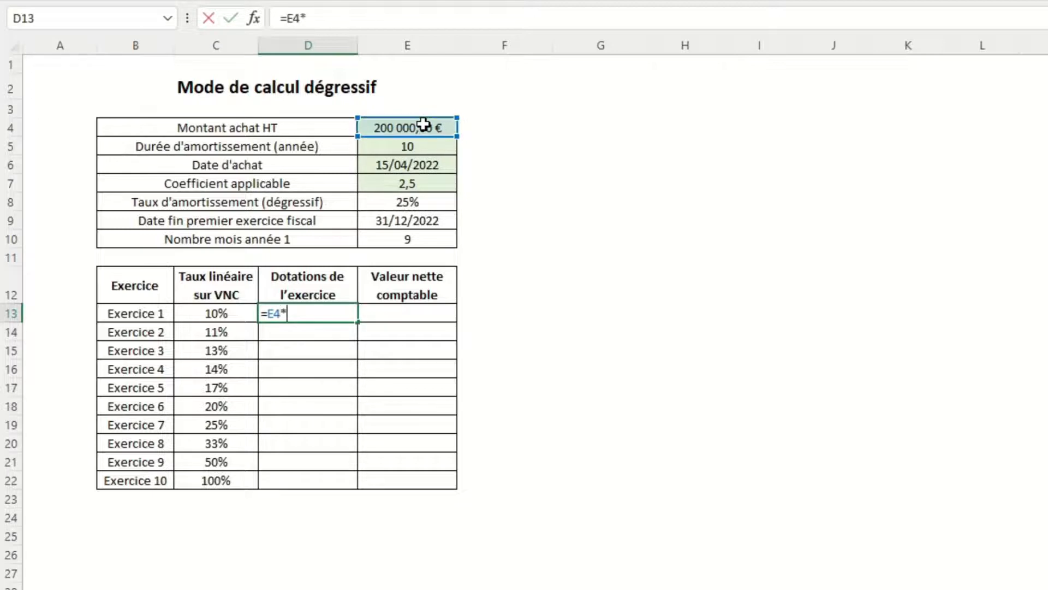
left_click(422, 198)
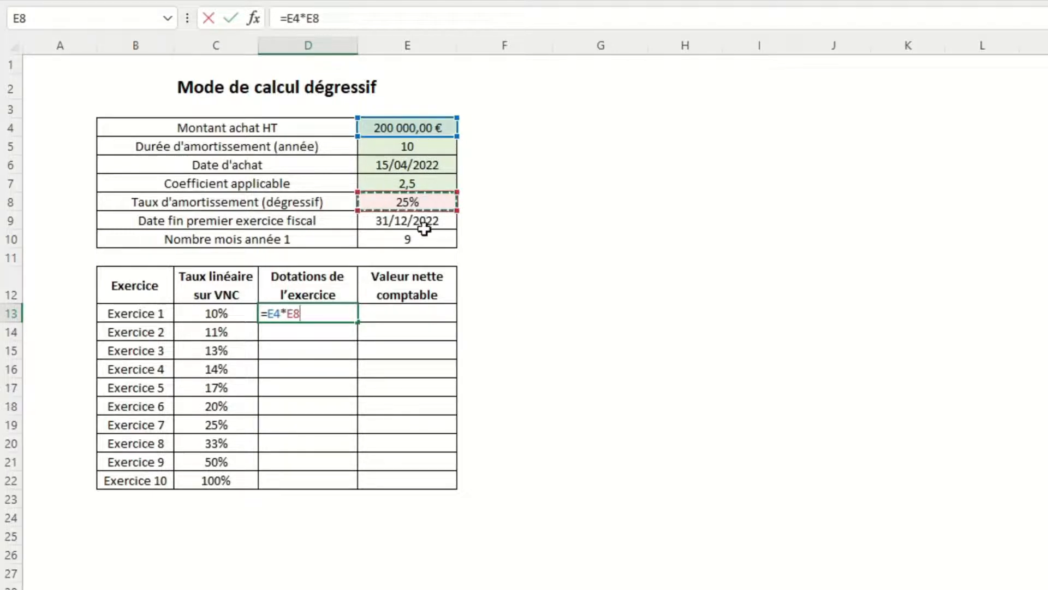
type("=")
key("BackSpace")
type("*")
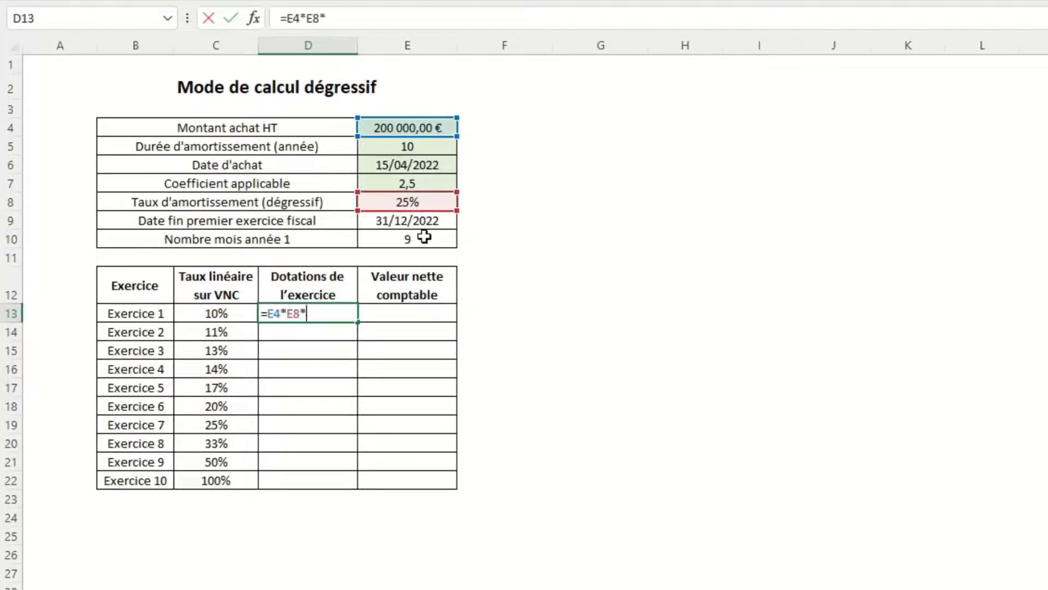
left_click(425, 237)
type("/")
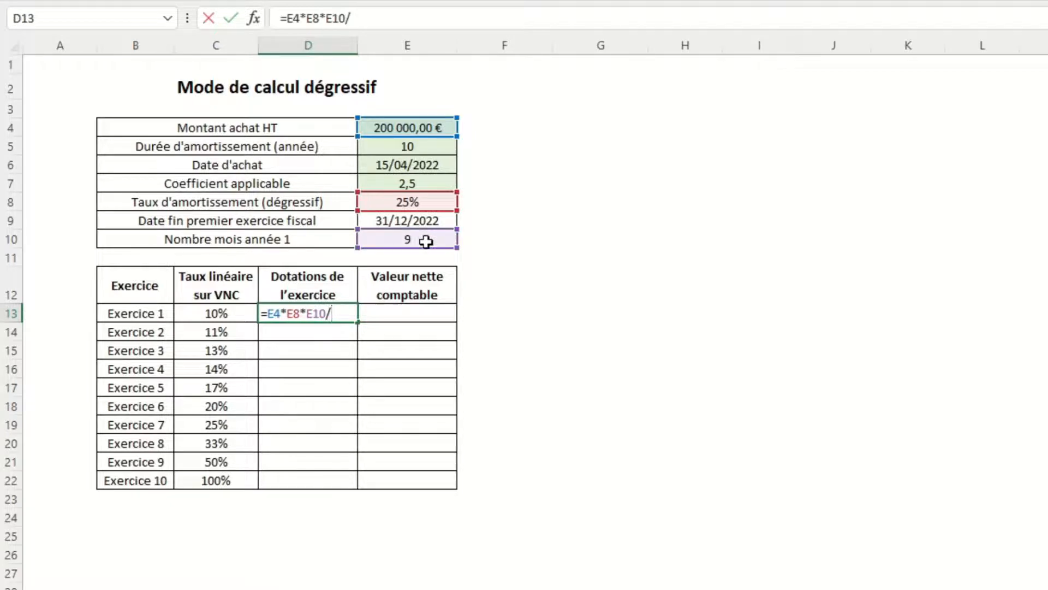
type("12")
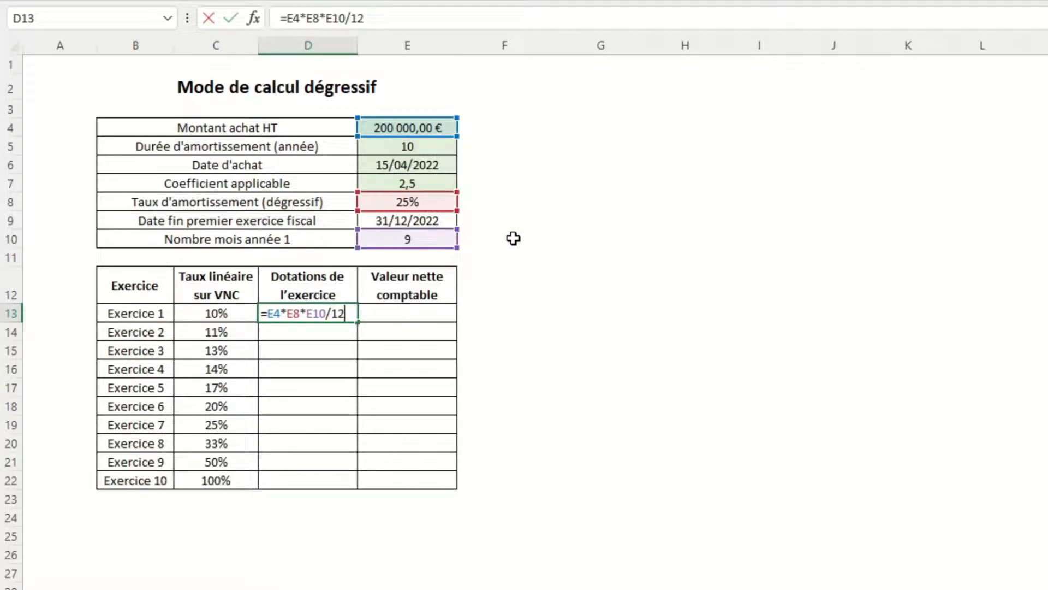
key("Return")
- Calculate the net book value after Exercice 1 in E13 with =E4-D13
left_click(430, 311)
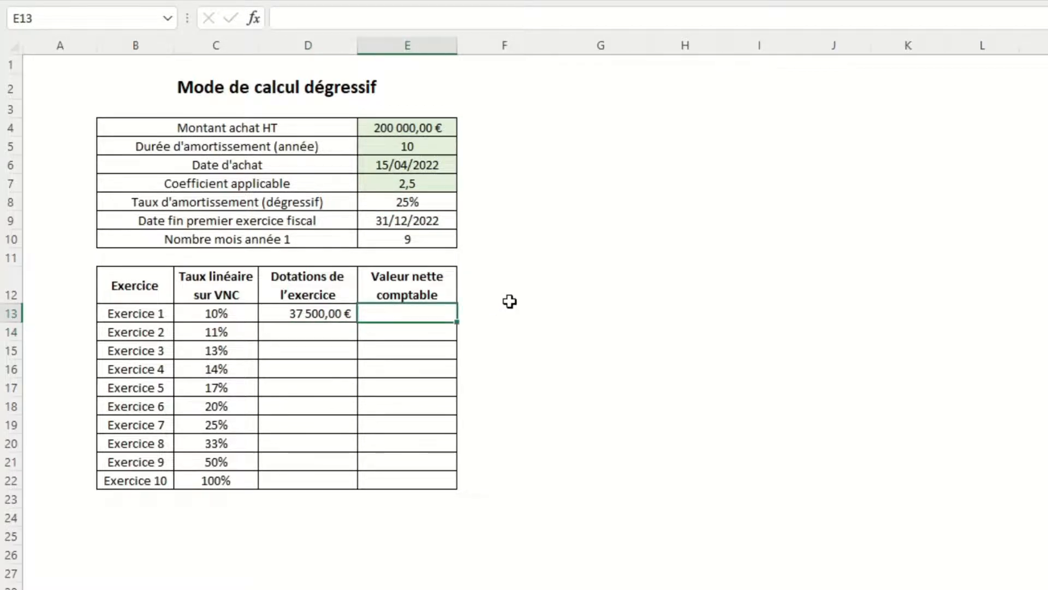
type("=")
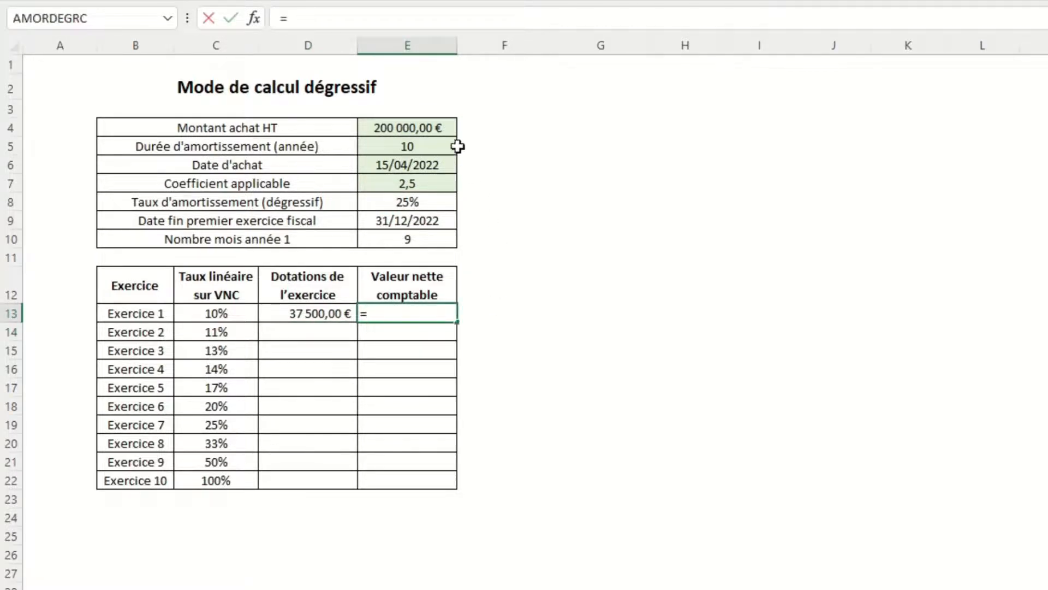
left_click(447, 129)
type("-")
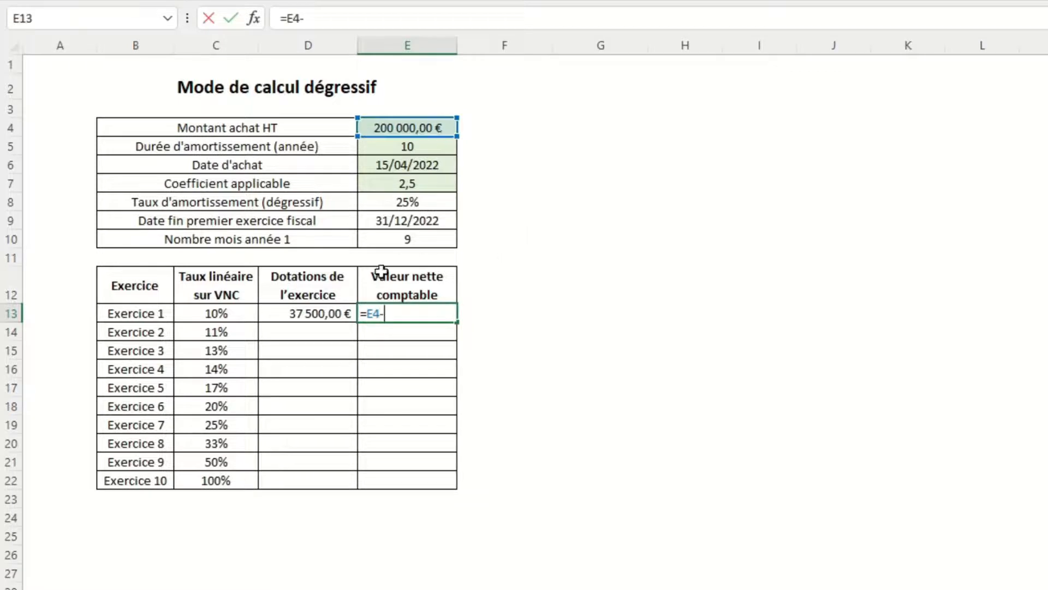
left_click(287, 312)
key("Return")
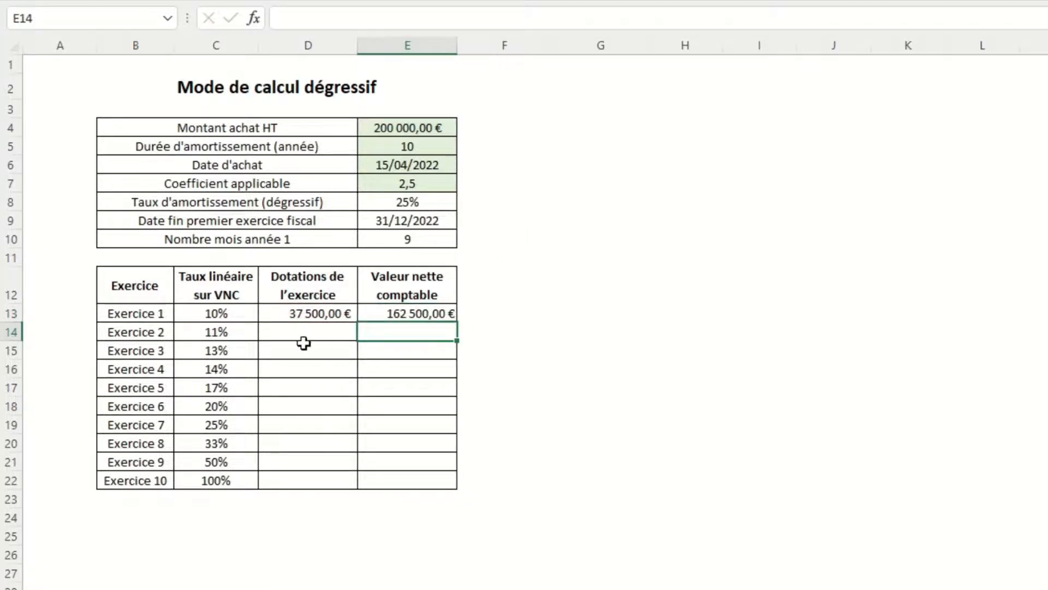
- Calculate the depreciation charge for Exercice 2 in D14 with =SI(C14<$E$8;E13*$E$8;E13*C14)
left_click(303, 335)
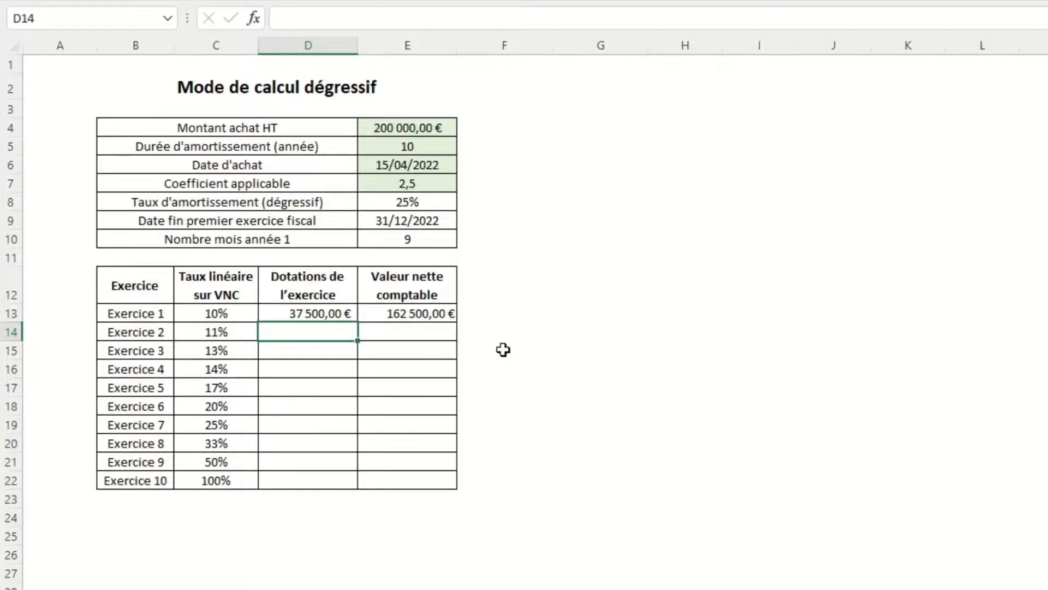
type("=si(")
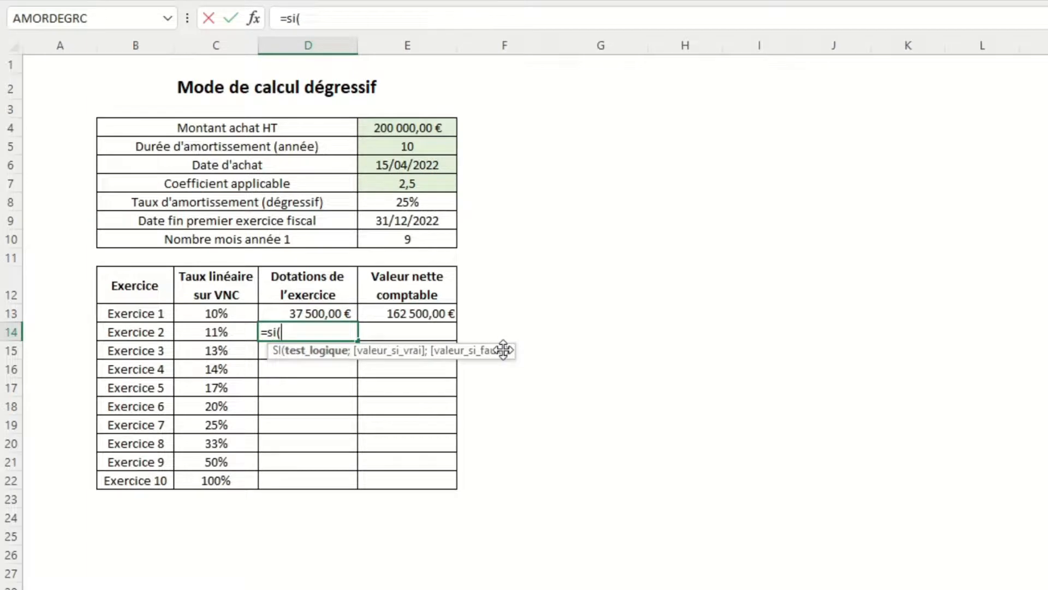
left_click(249, 332)
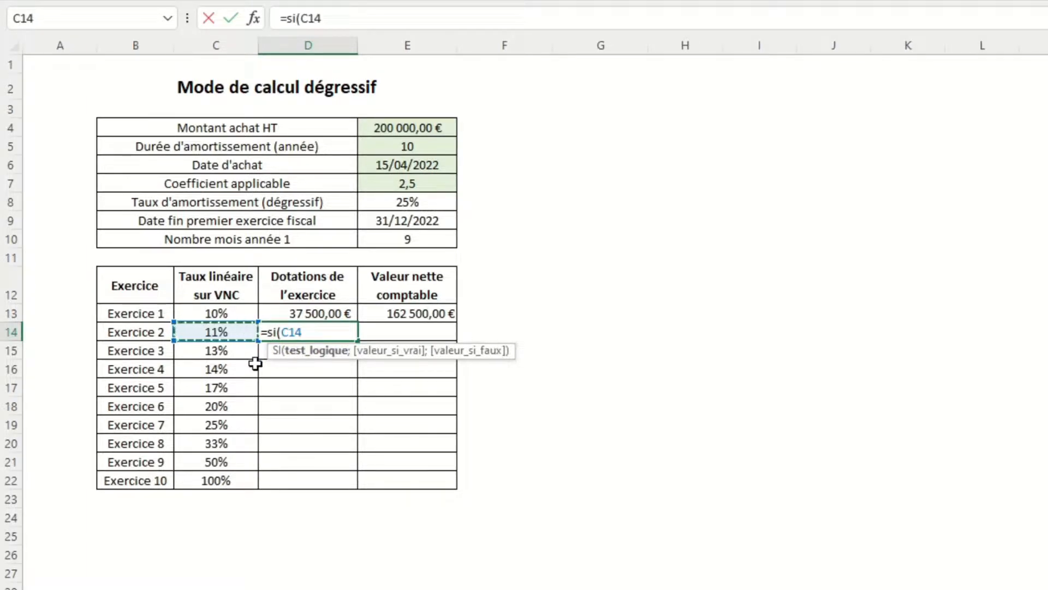
type("<")
left_click(416, 207)
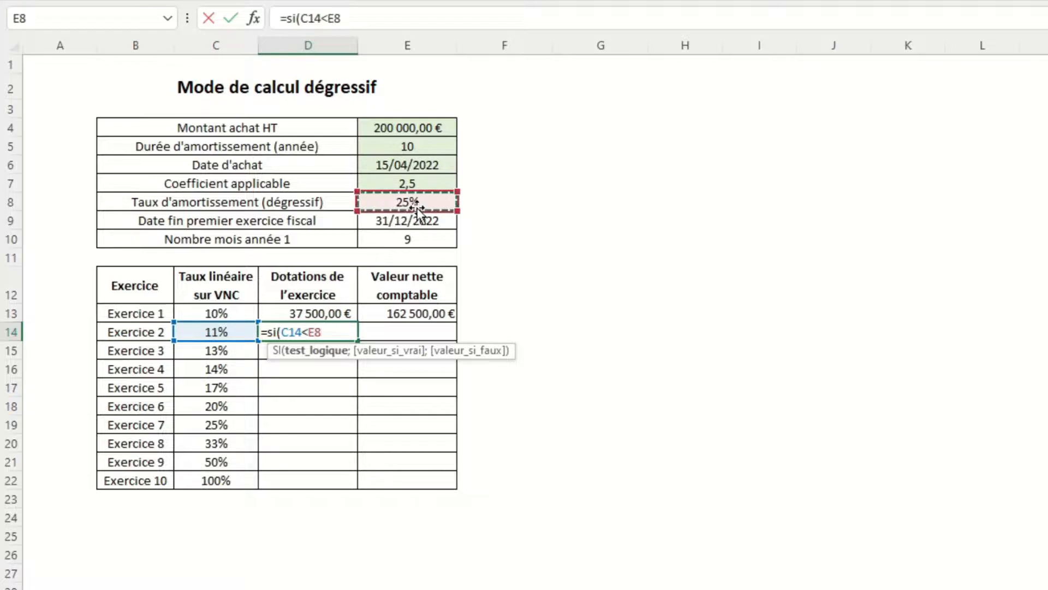
key("F4")
type(";")
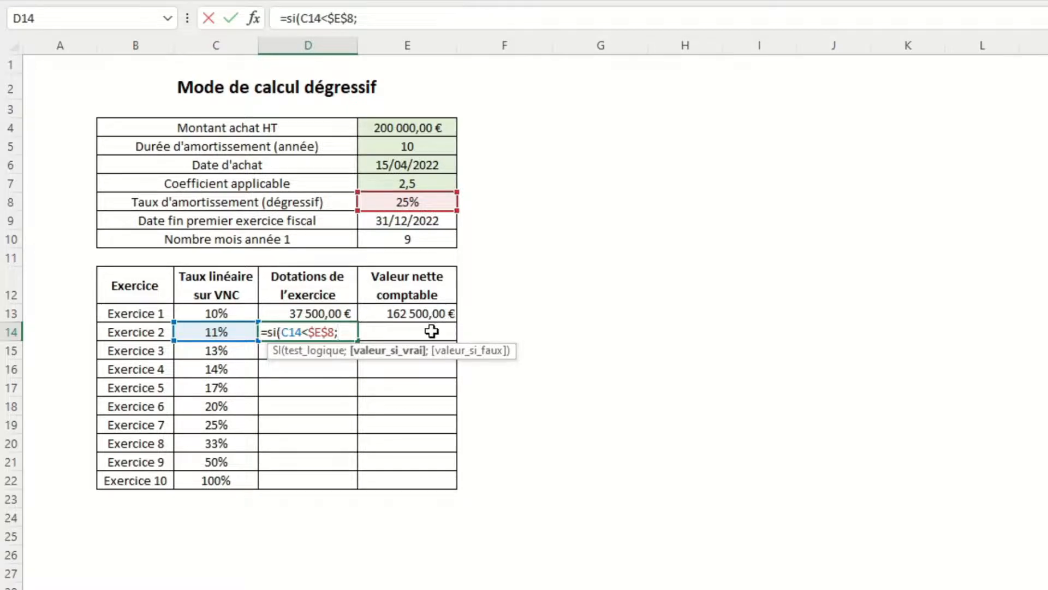
left_click(373, 313)
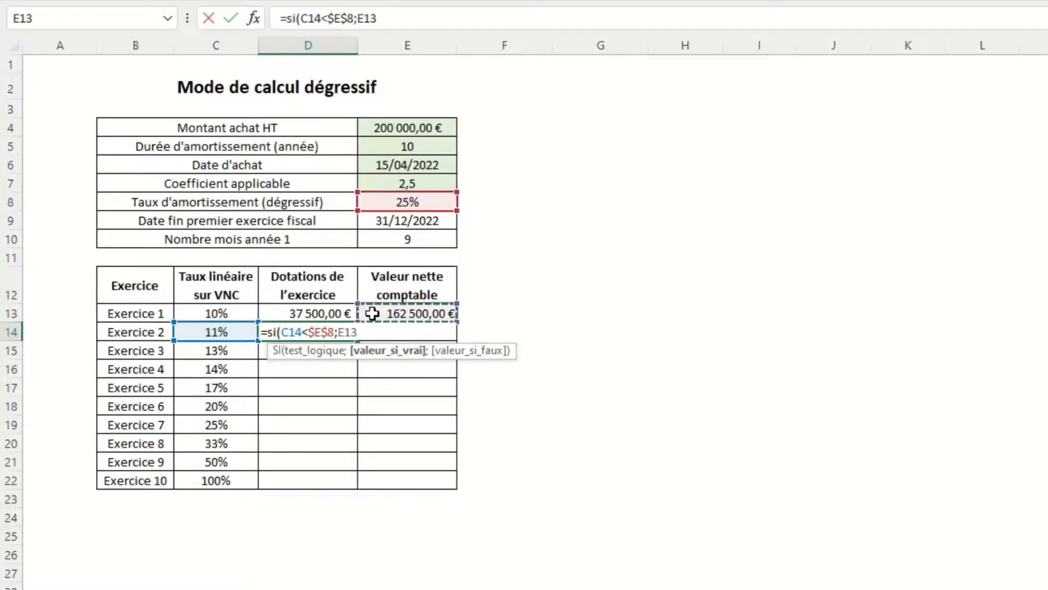
type("*")
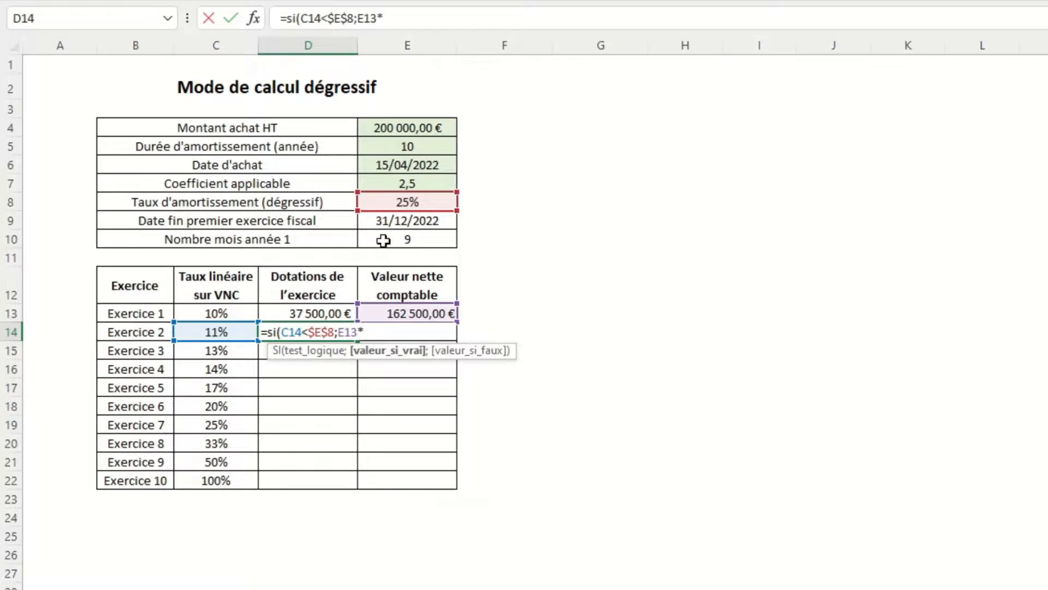
left_click(384, 205)
key("F4")
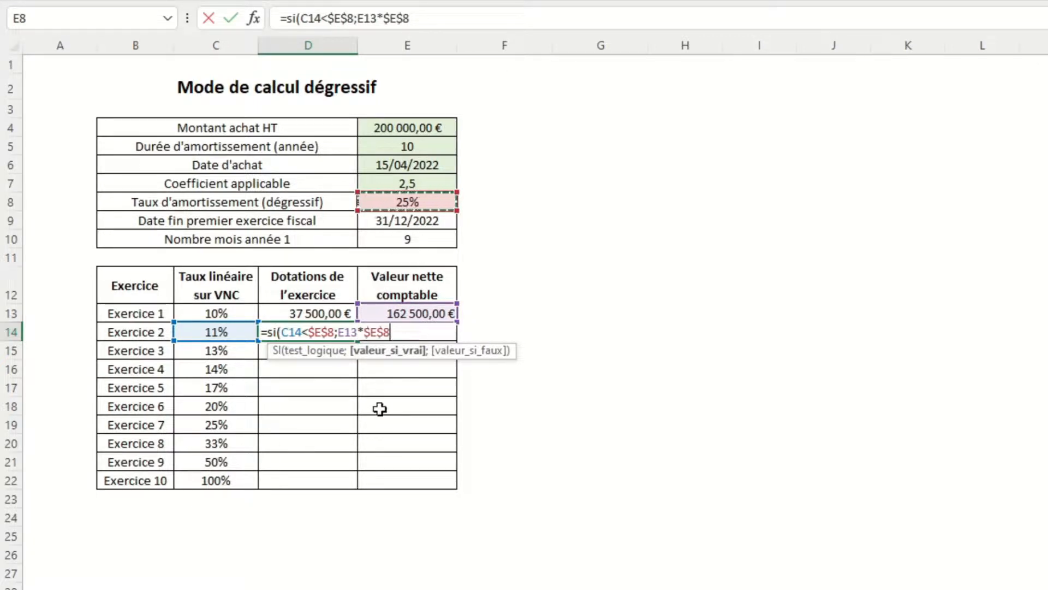
type(";")
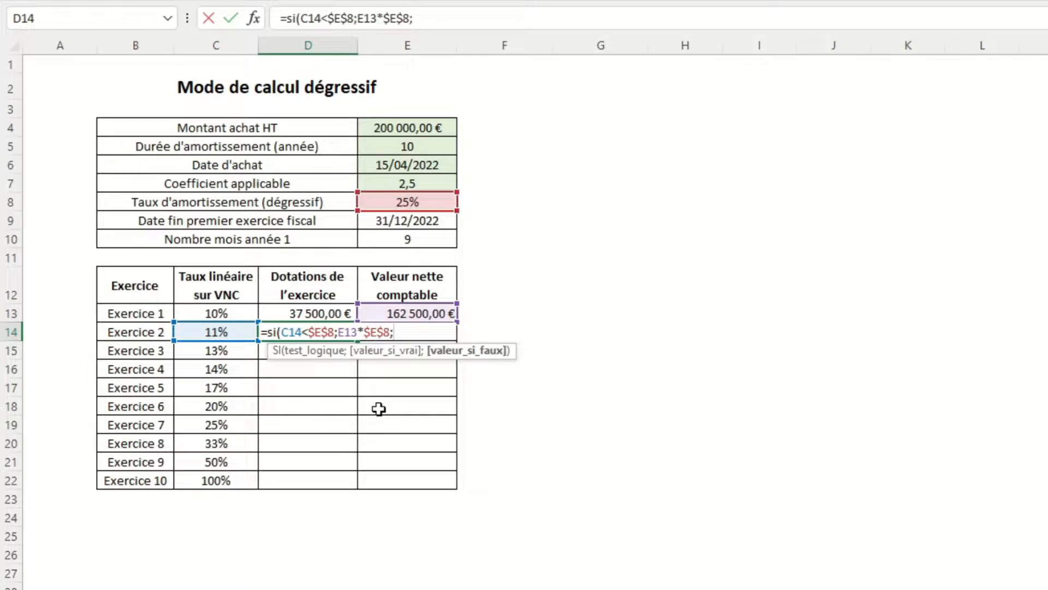
left_click(375, 314)
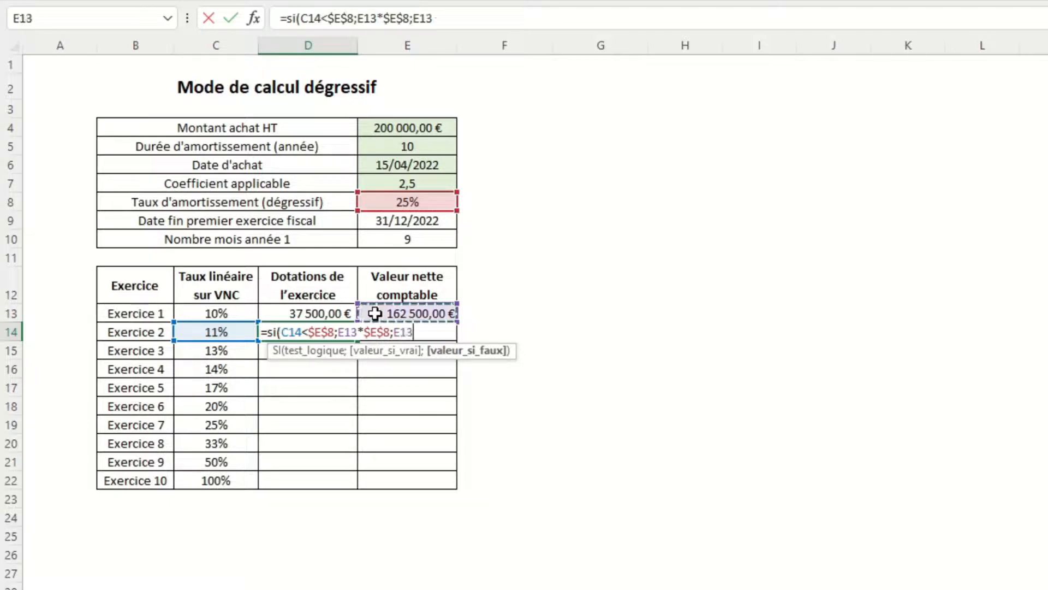
type("*")
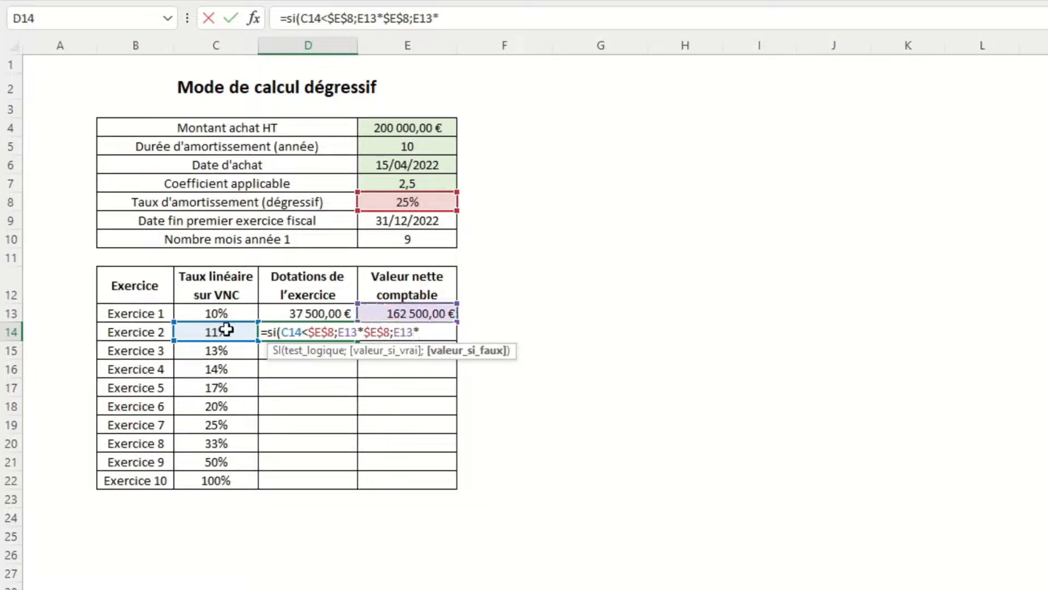
left_click(236, 332)
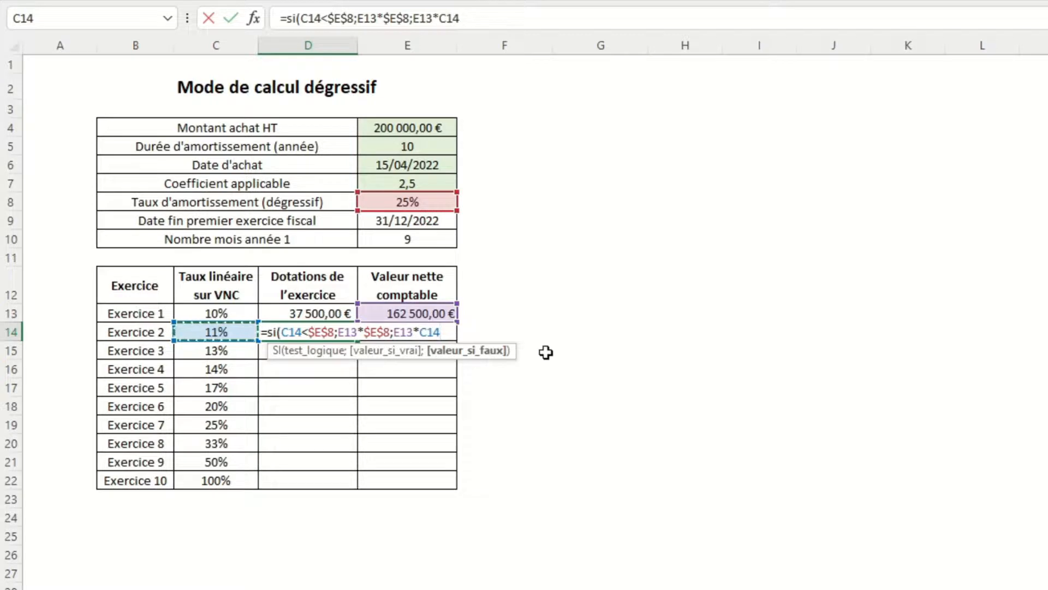
key("Return")
- Calculate the net book value after Exercice 2 in E14 with =E13-D14
left_click(380, 333)
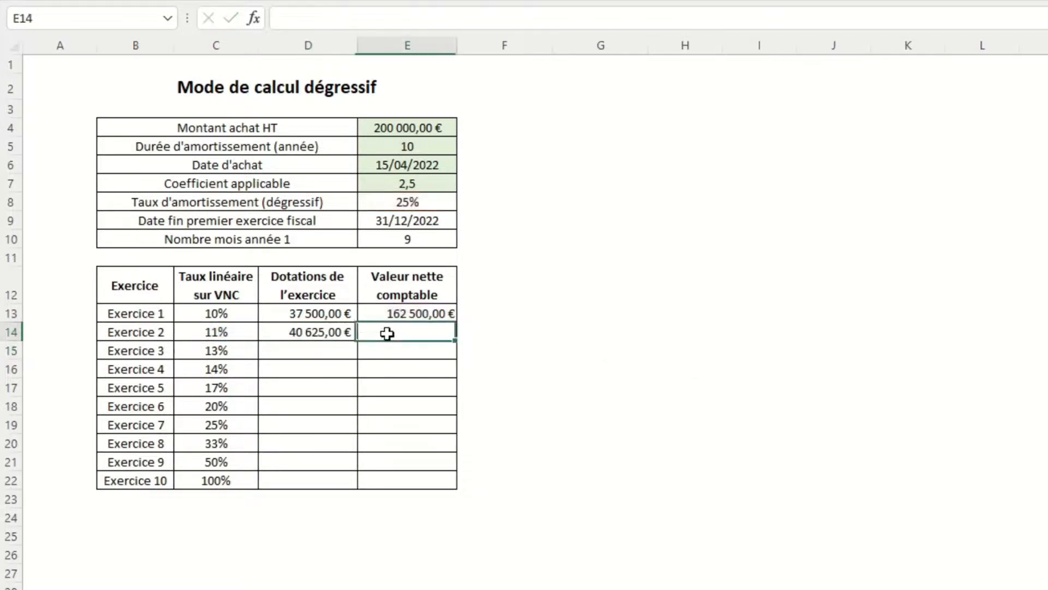
type("=")
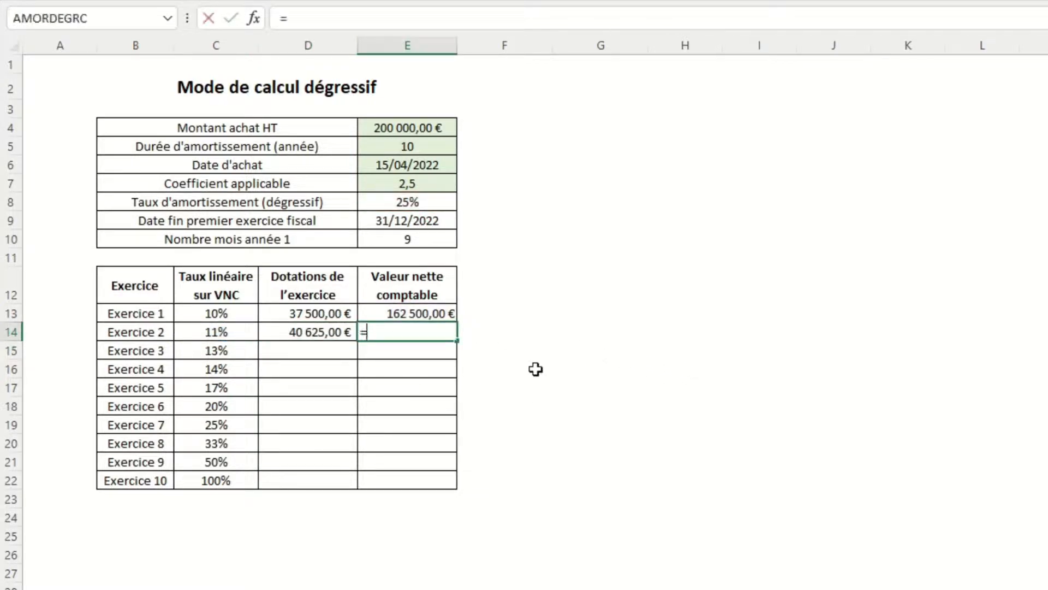
left_click(411, 314)
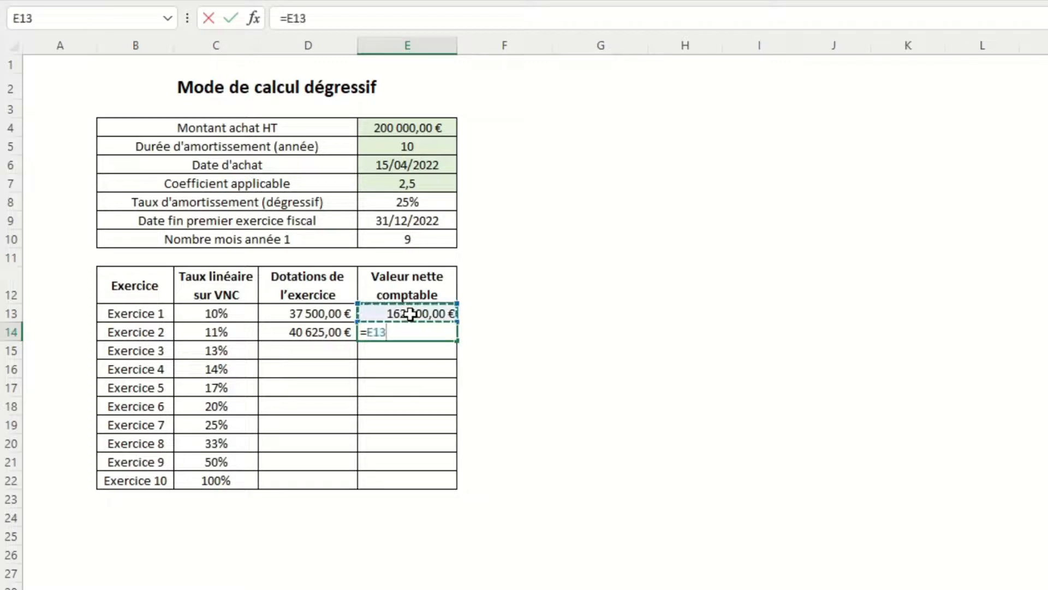
type("-")
left_click(328, 333)
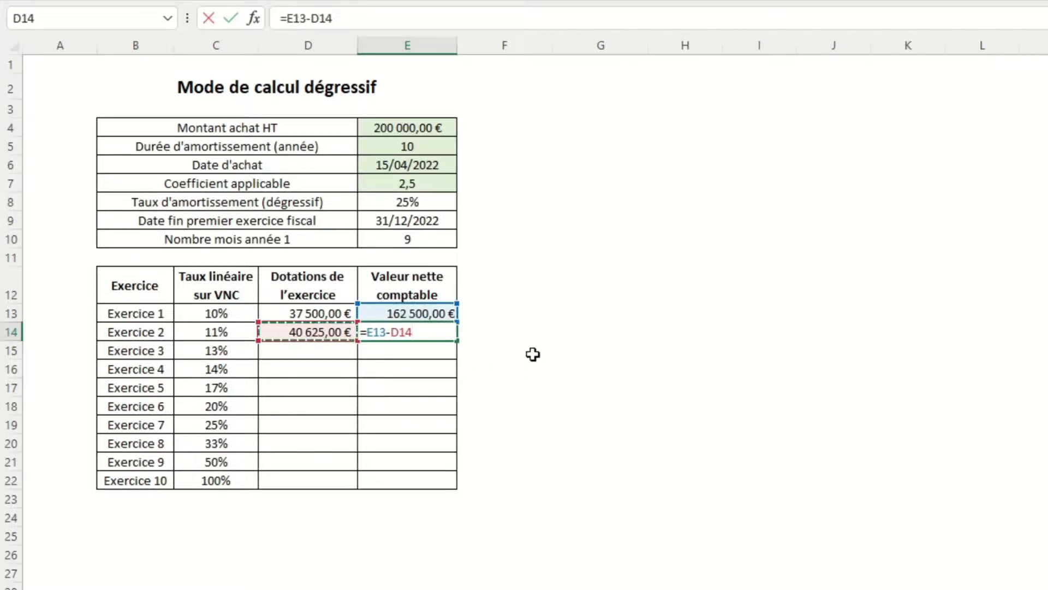
key("Return")
- Fill the charge and net book value formulas from D14:E14 down through Exercice 10 in row 22
left_click_drag(312, 327, 402, 331)
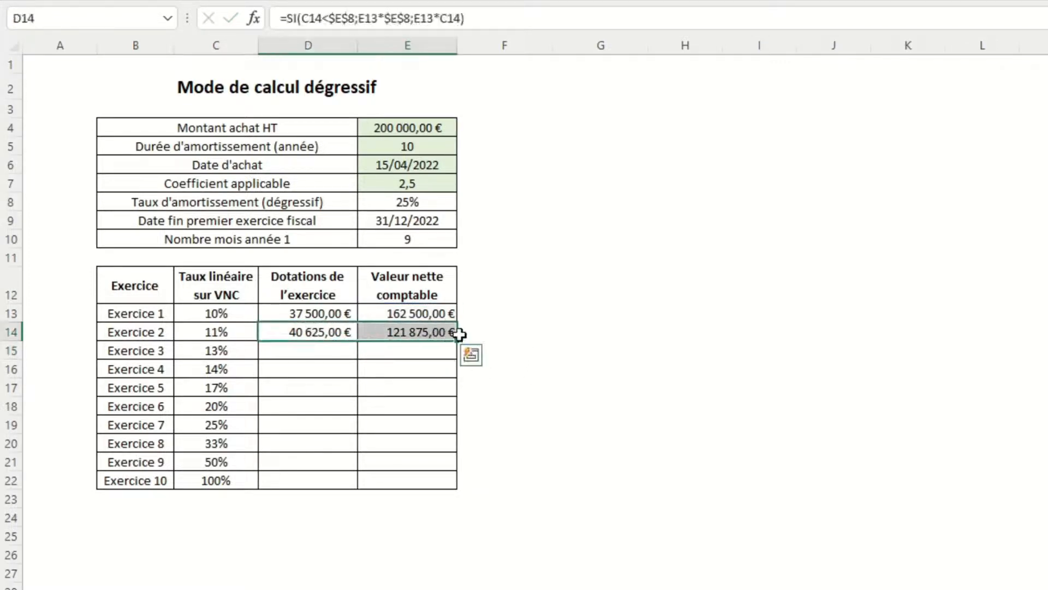
double_click(456, 342)
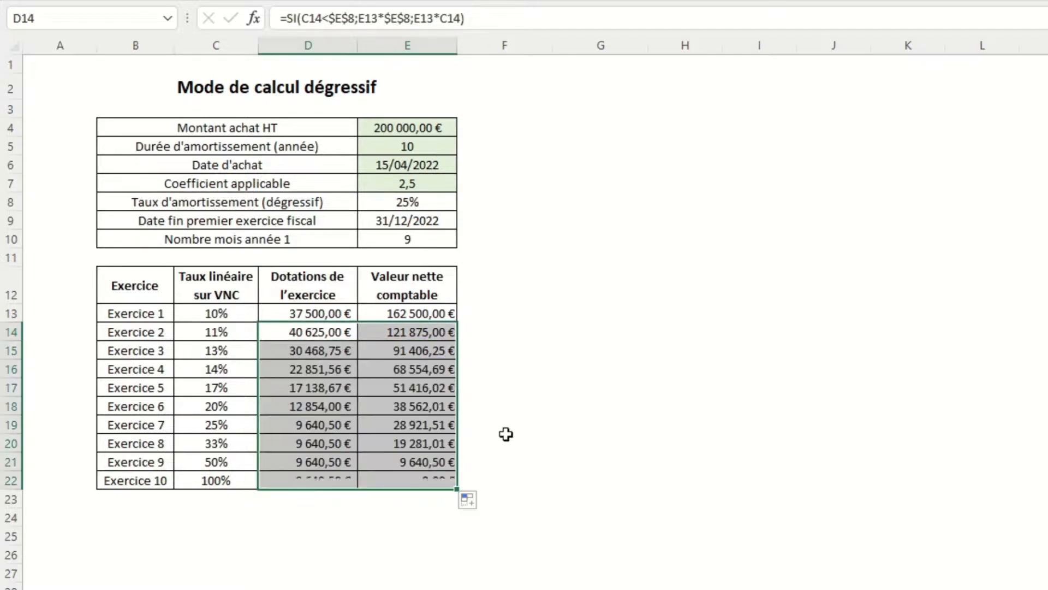
left_click(562, 421)
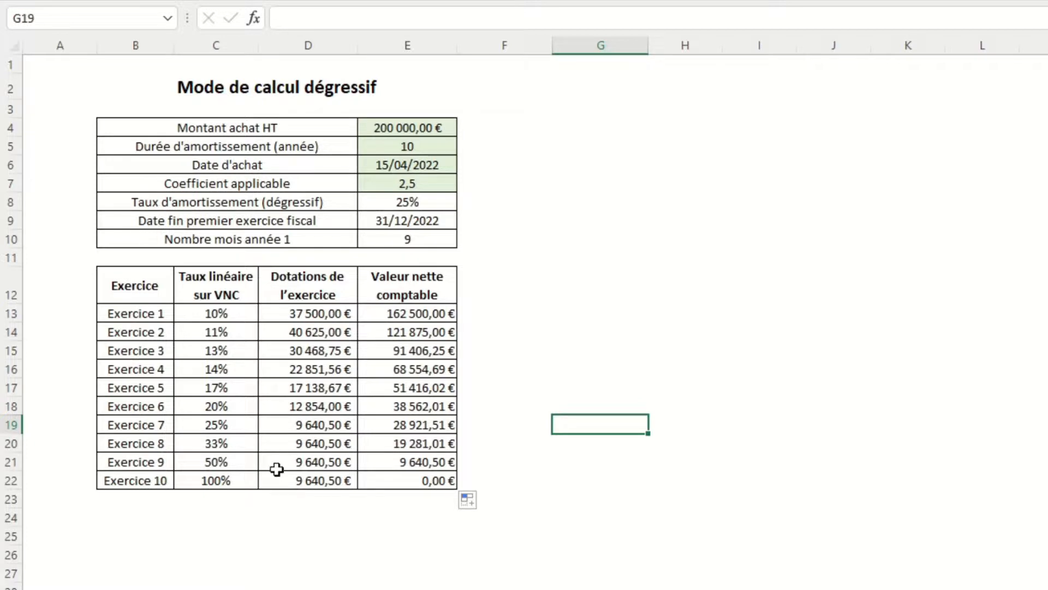
- Check the linear rate and charge formula for Exercice 8 in C20 and D20, and the final net book value in E22
left_click(235, 443)
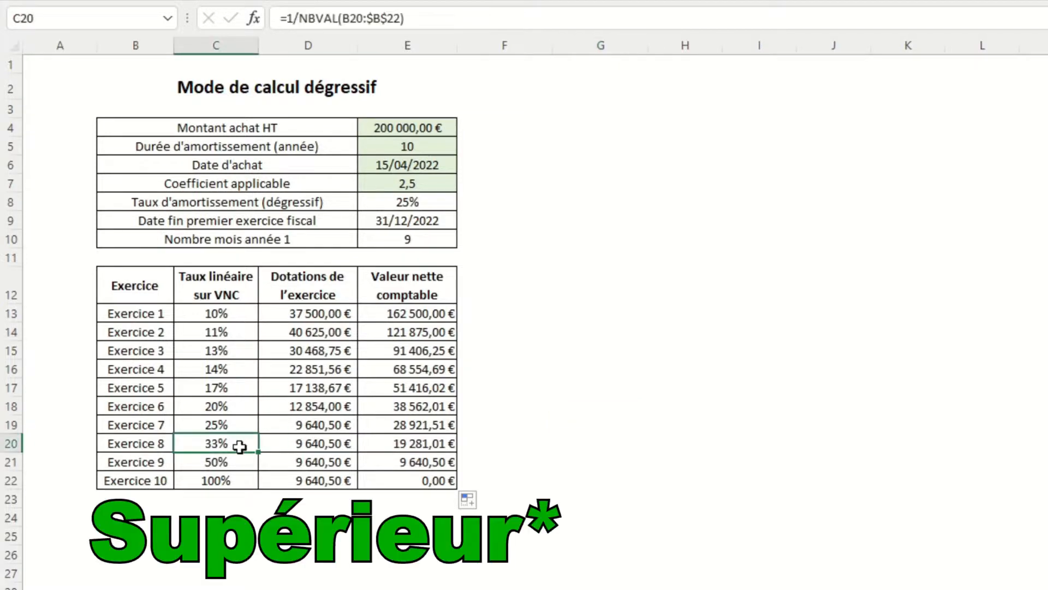
double_click(288, 442)
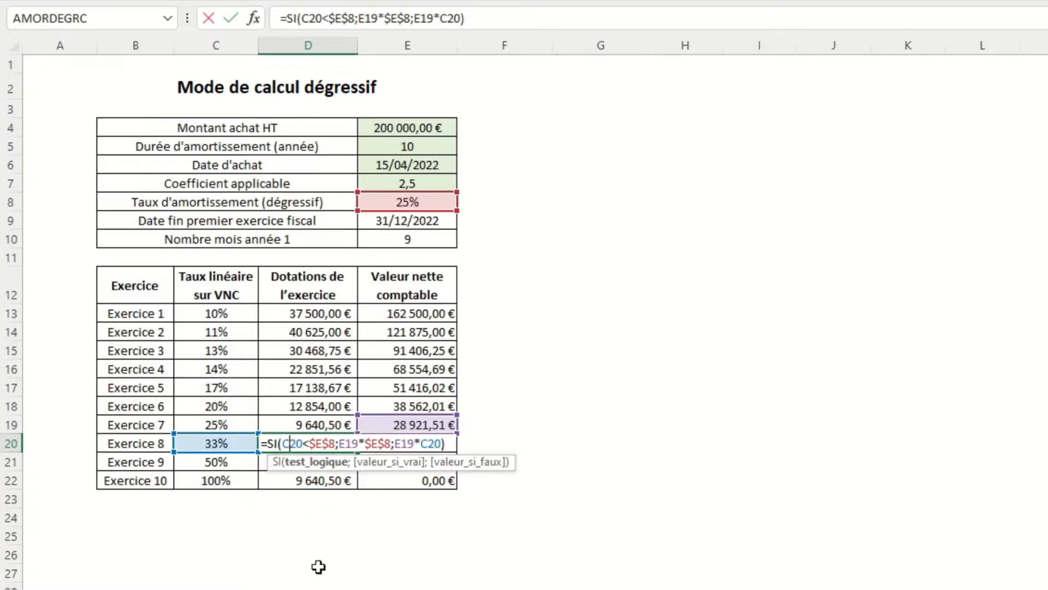
key("Return")
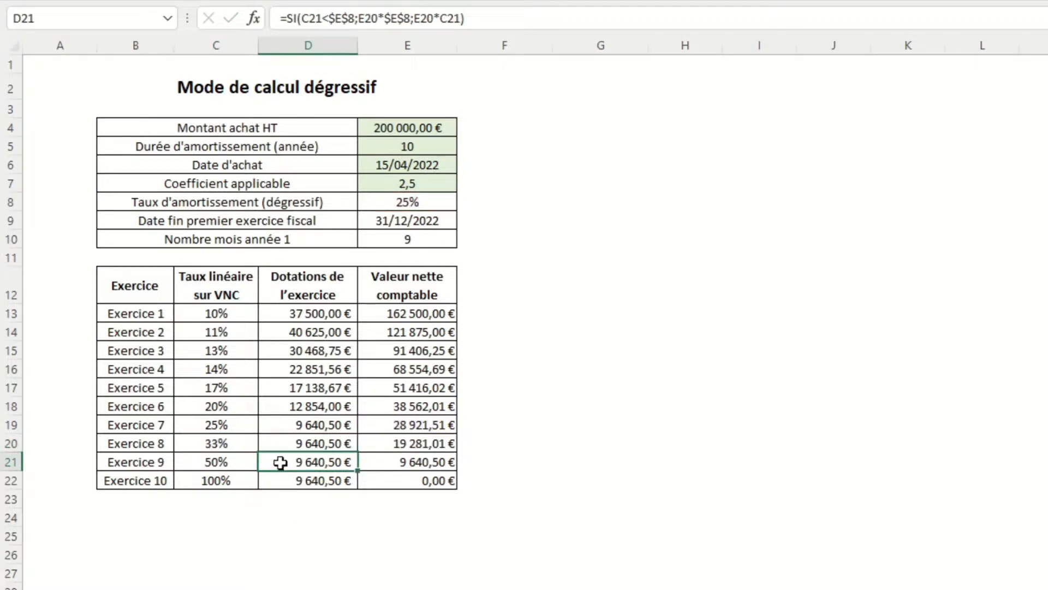
key("Down")
left_click(410, 480)
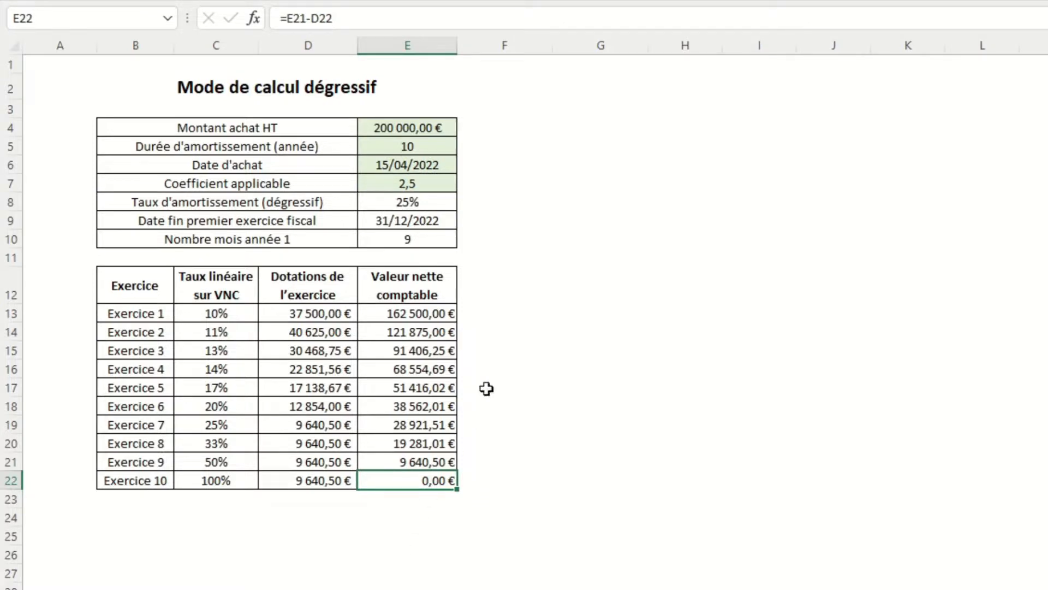
- Review the input cells for purchase date, applicable coefficient, purchase amount and depreciation period in E4:E7
left_click(425, 165)
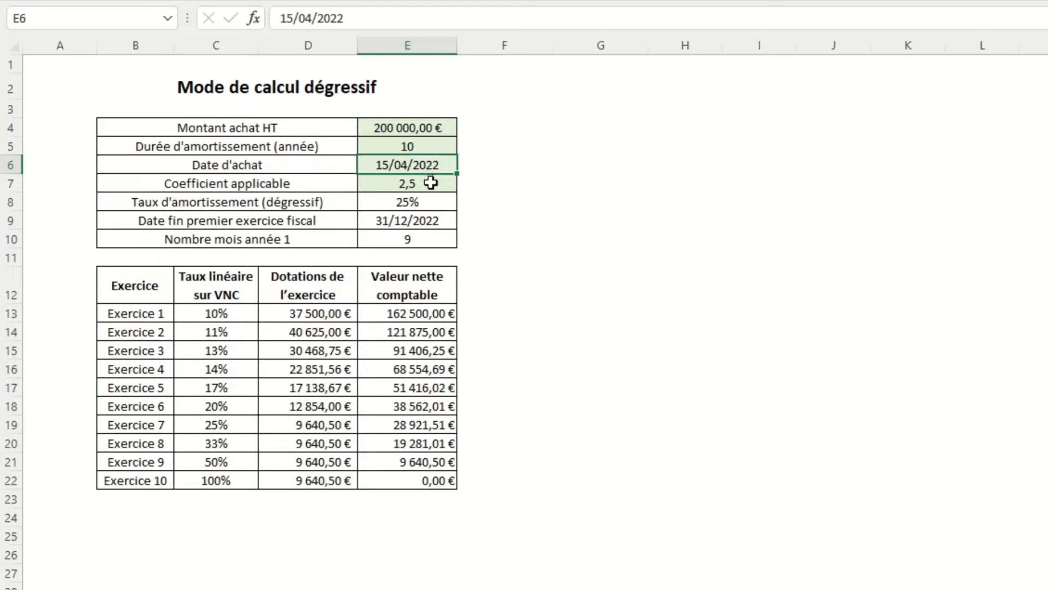
left_click(431, 183)
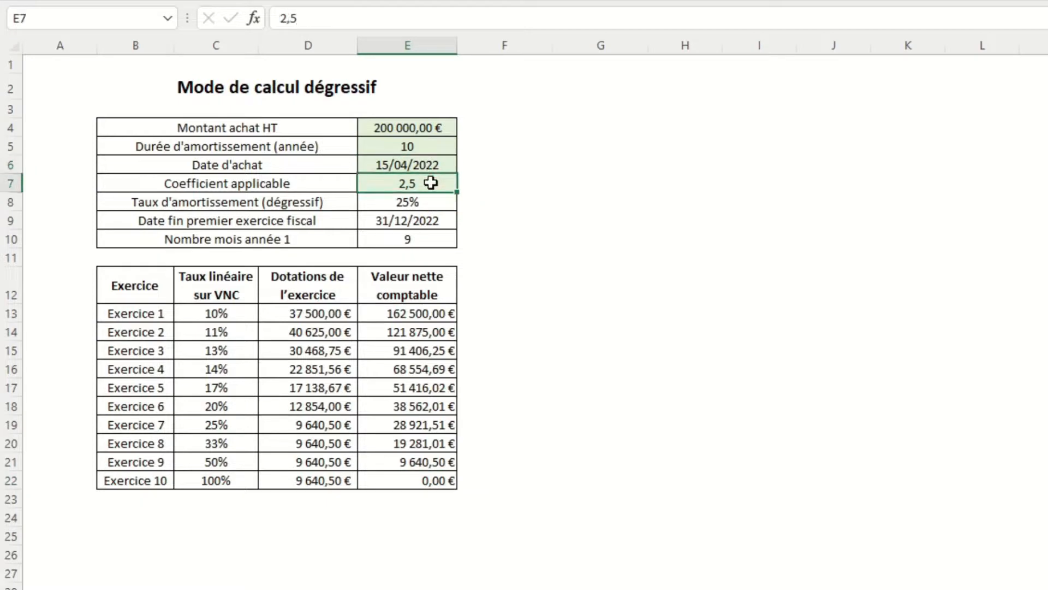
left_click(446, 128)
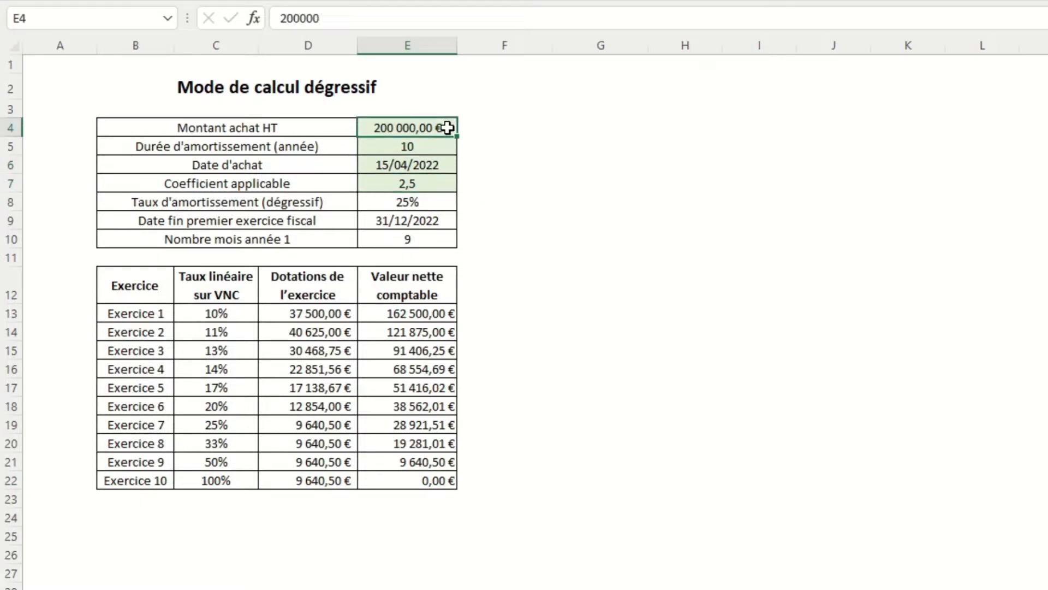
left_click(427, 147)
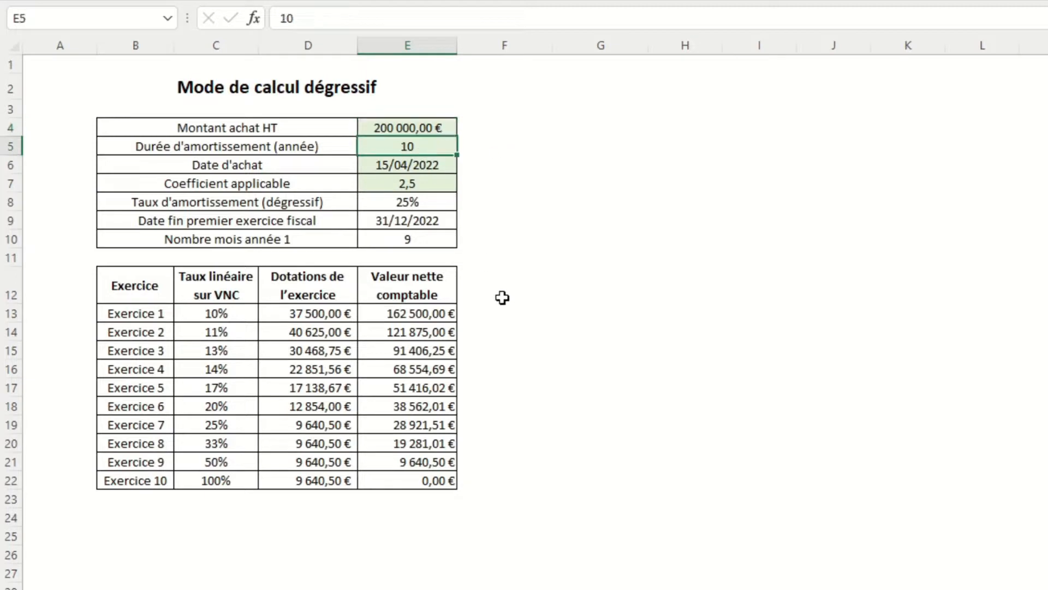
- Inspect the range counted by the linear rate formula for Exercice 1 in C13, leaving the formula as it is
left_click(236, 311)
double_click(241, 310)
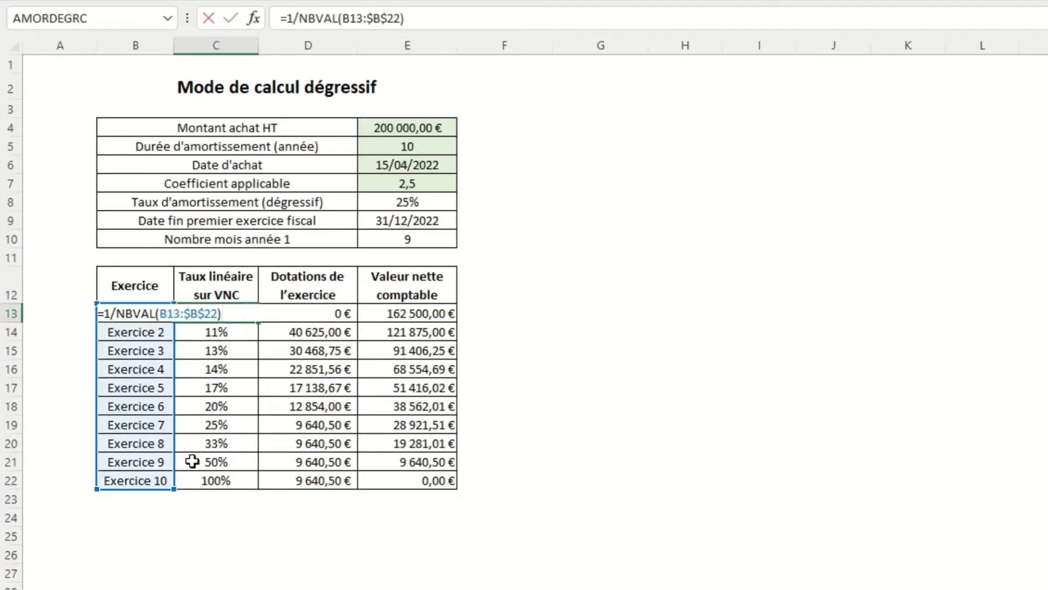
mouse_move(173, 488)
left_mouse_down()
mouse_move(174, 589)
mouse_move(159, 527)
mouse_move(174, 490)
left_mouse_up()
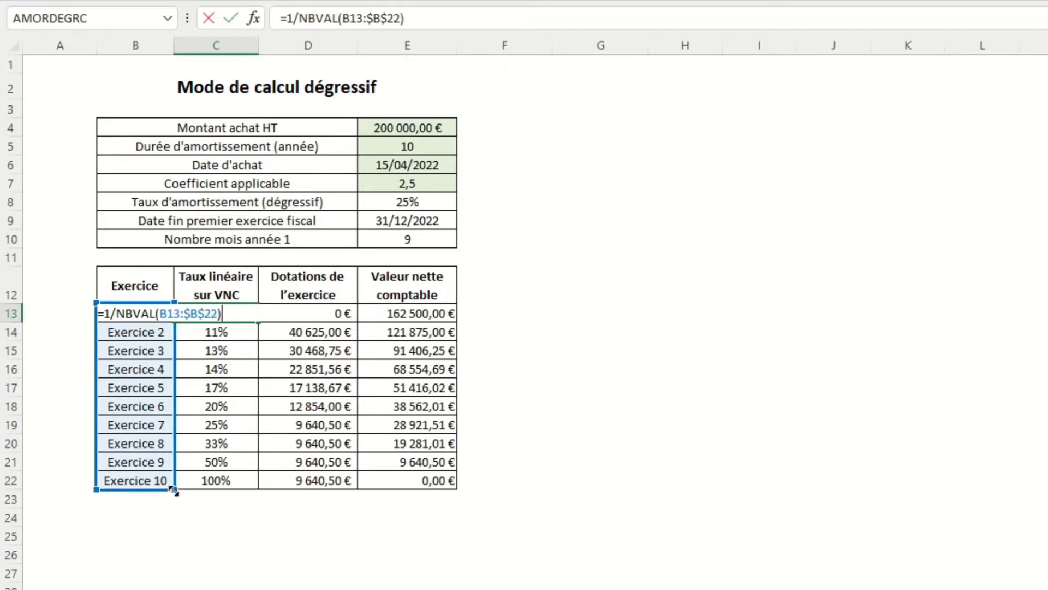
key("Return")
left_click(542, 277)
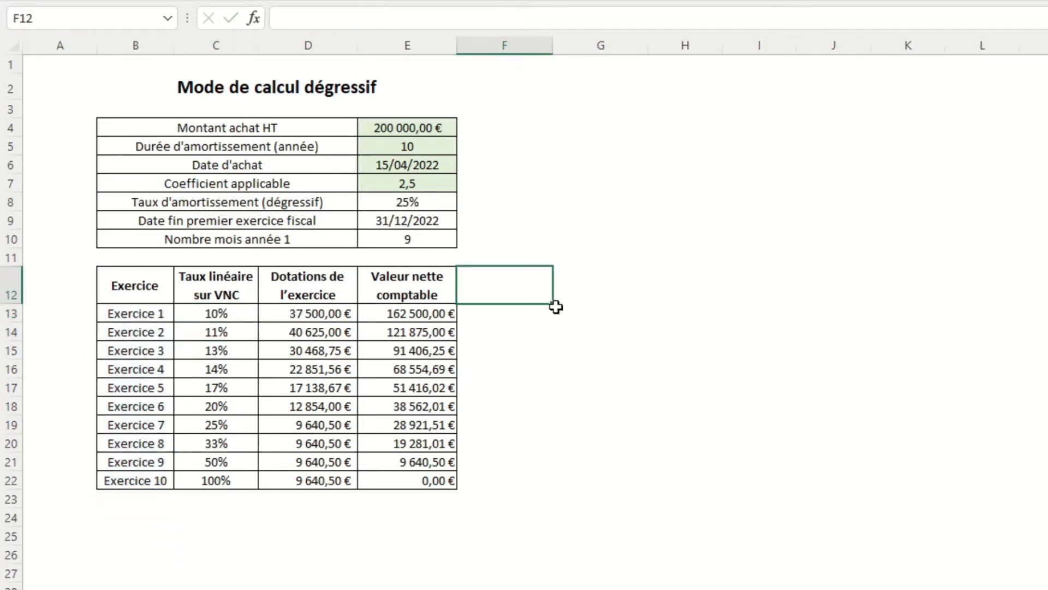